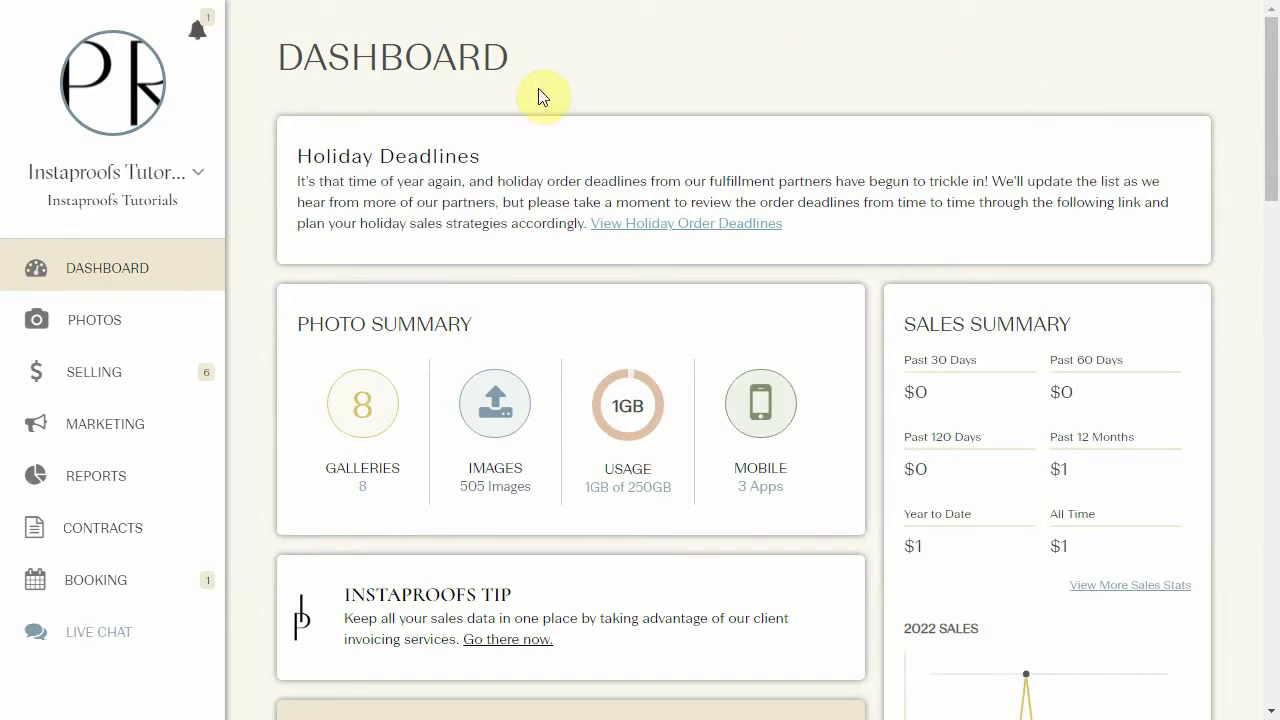
Start a new Custom Greeting Cards product in the global purchase options
{"action": "left_click", "coordinate": [95, 368]}
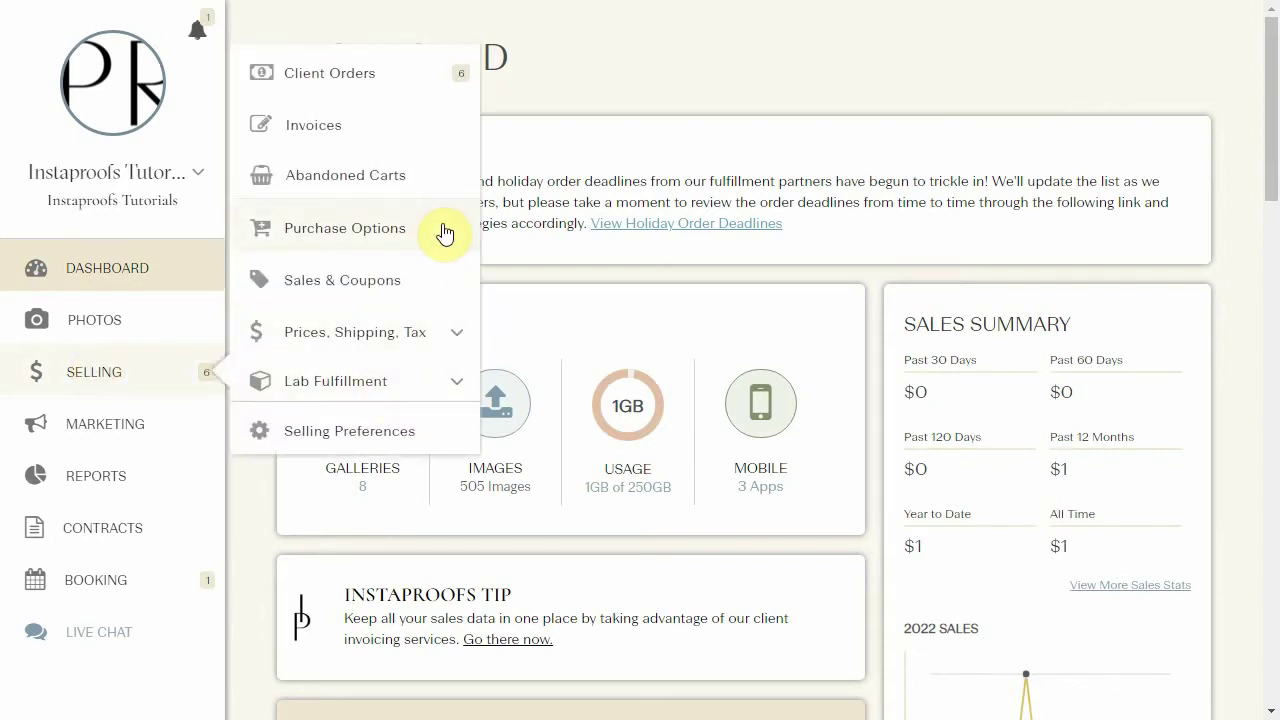
{"action": "left_click", "coordinate": [357, 232]}
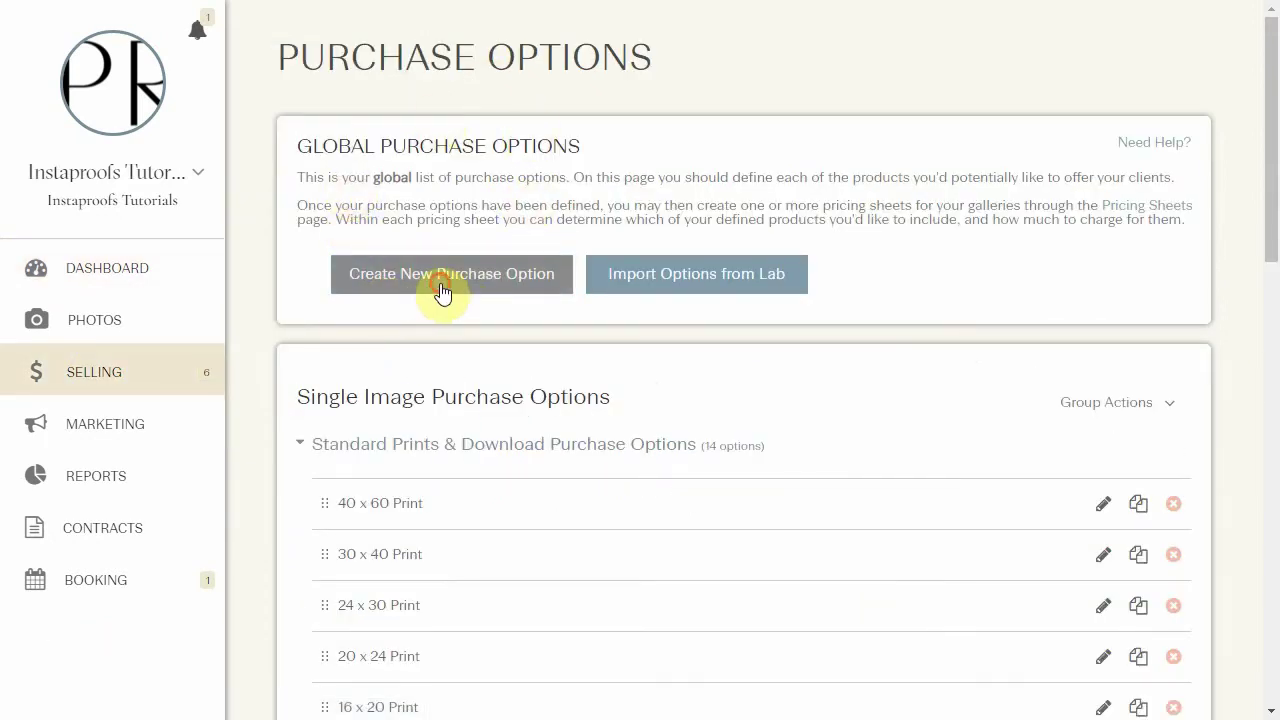
{"action": "left_click", "coordinate": [443, 290]}
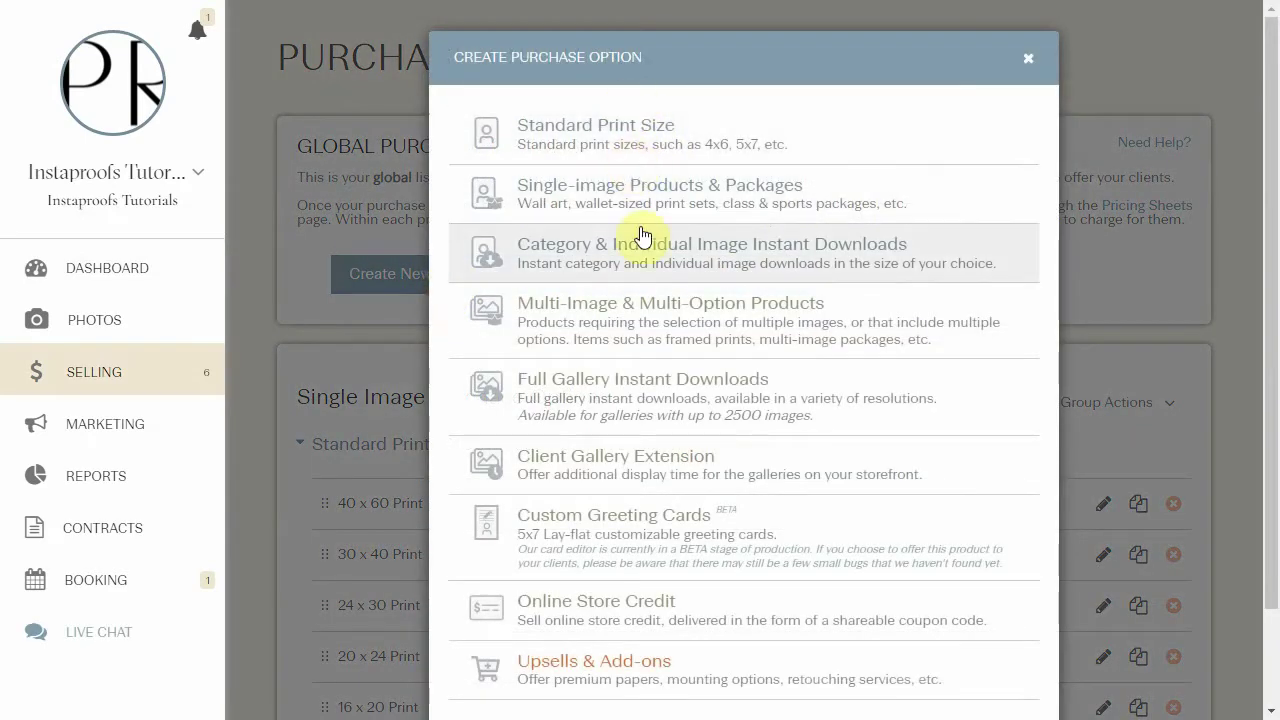
{"action": "scroll", "coordinate": [645, 260], "scroll_direction": "down", "scroll_amount": 1}
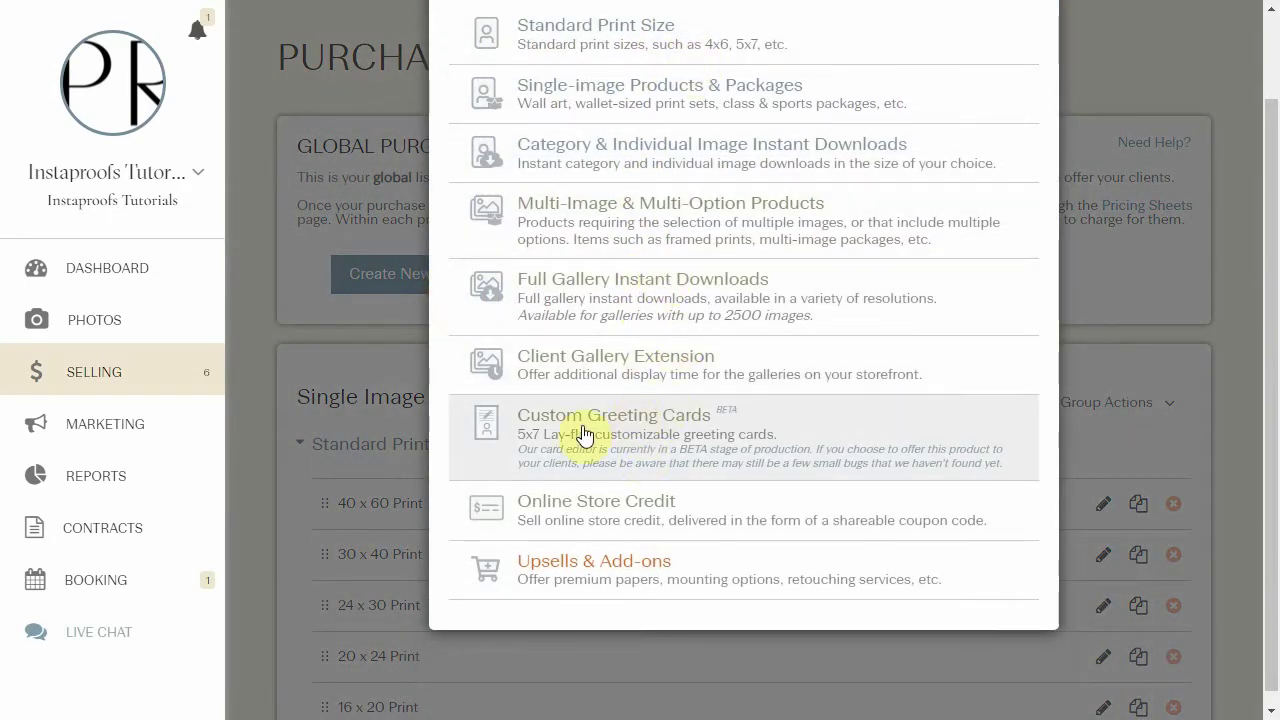
{"action": "left_click", "coordinate": [693, 437]}
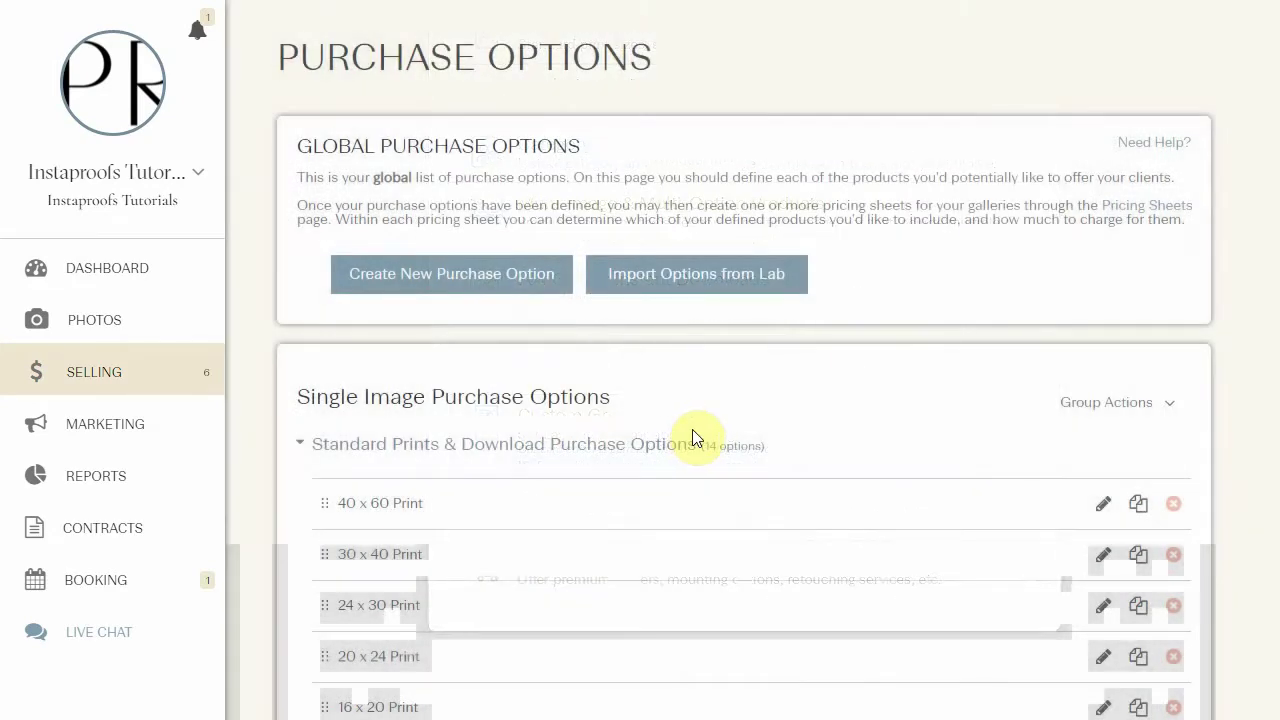
{"action": "scroll", "coordinate": [605, 183], "scroll_direction": "down", "scroll_amount": 1}
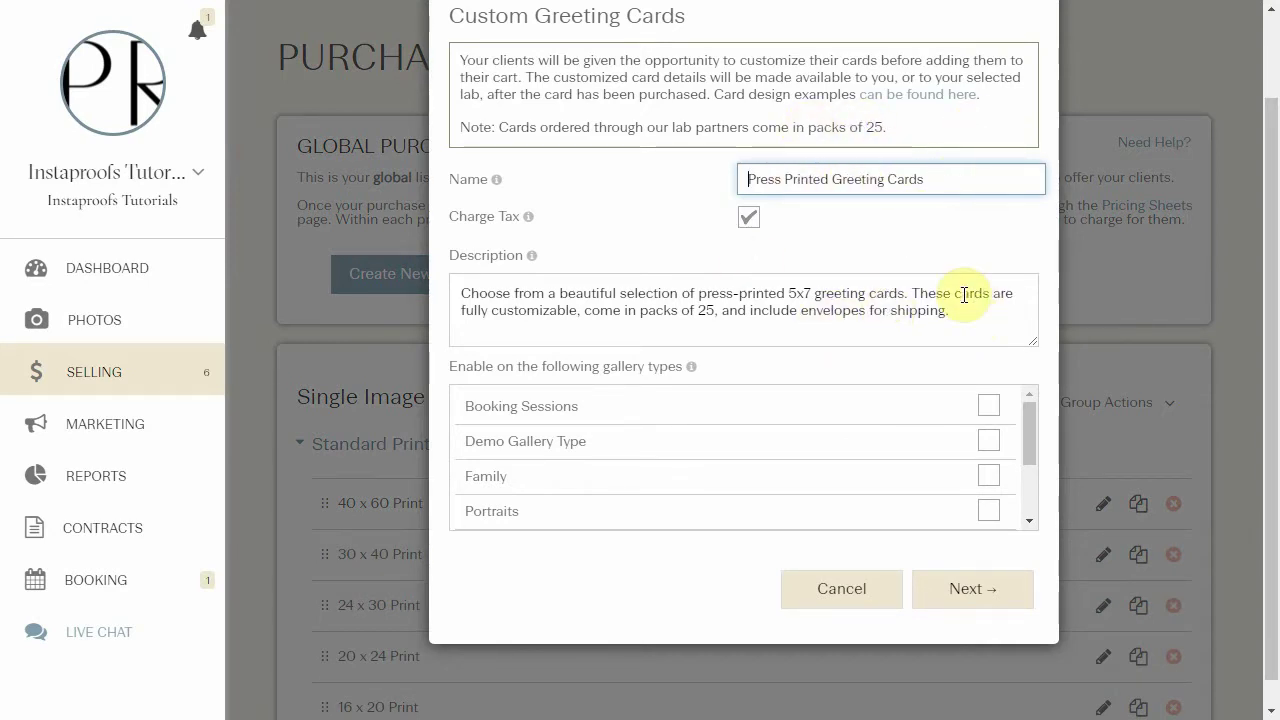
Enable the Press Printed Greeting Cards product for the Wedding gallery type and continue to its product options
{"action": "left_click", "coordinate": [866, 246]}
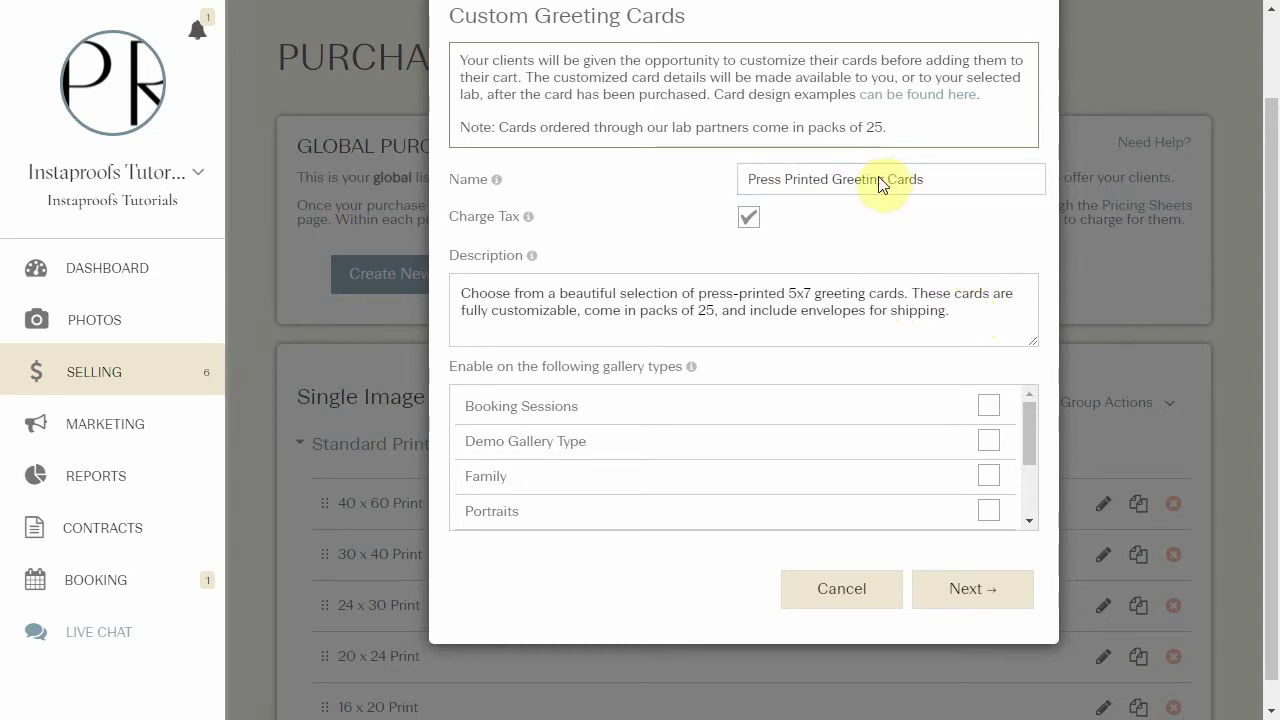
{"action": "scroll", "coordinate": [880, 400], "scroll_direction": "down", "scroll_amount": 3}
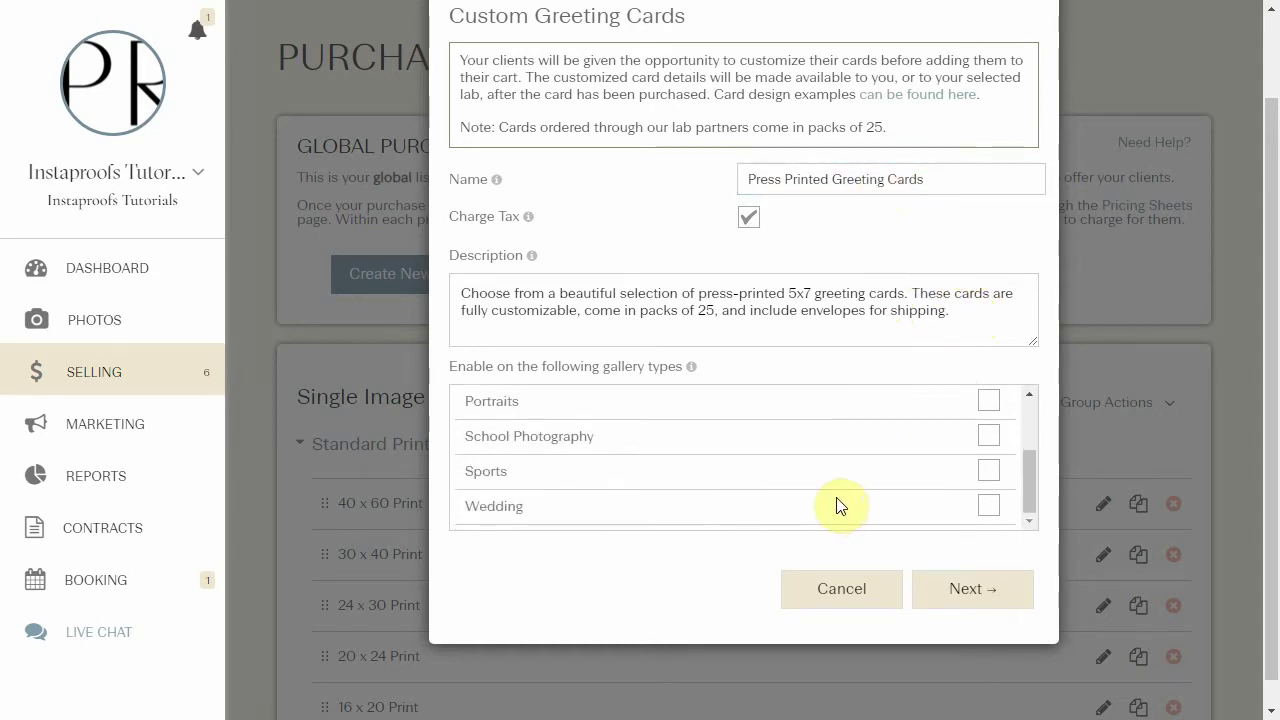
{"action": "left_click", "coordinate": [989, 510]}
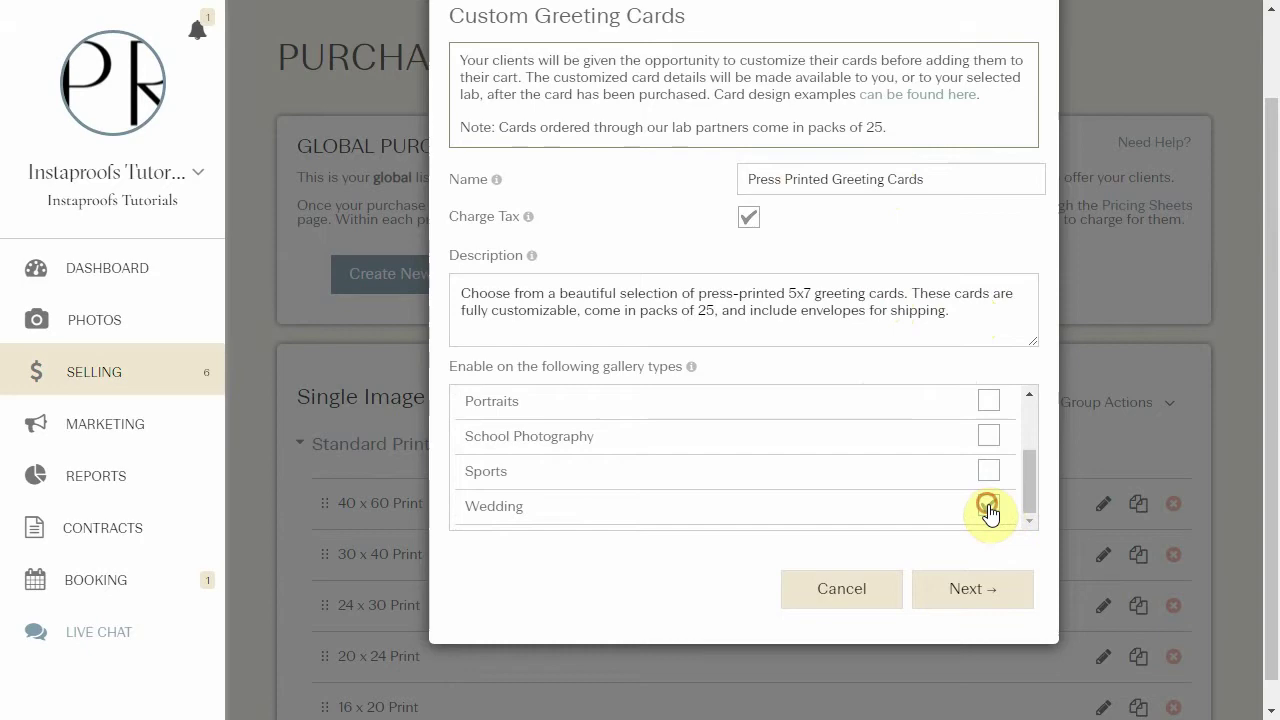
{"action": "left_click", "coordinate": [989, 589]}
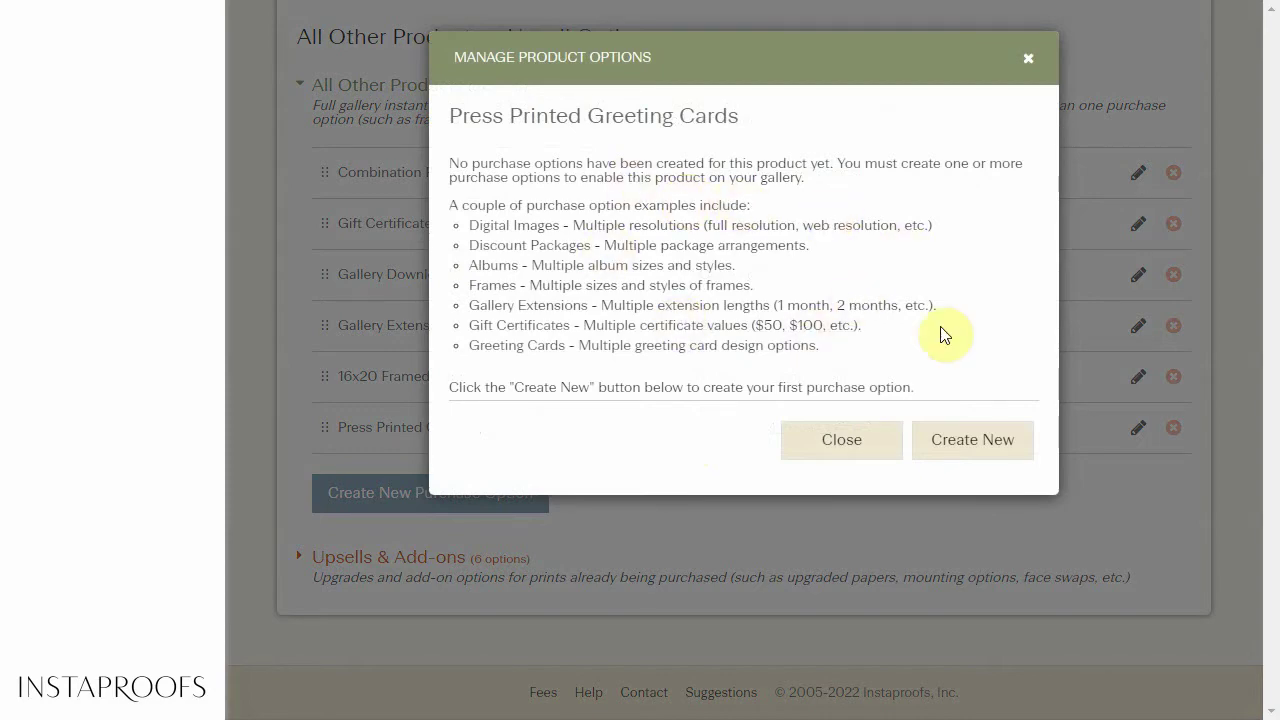
Create a card option of type Christmas - 5x7, Double-Sided, Press Printed, priced at $65, and save it
{"action": "left_click", "coordinate": [972, 445]}
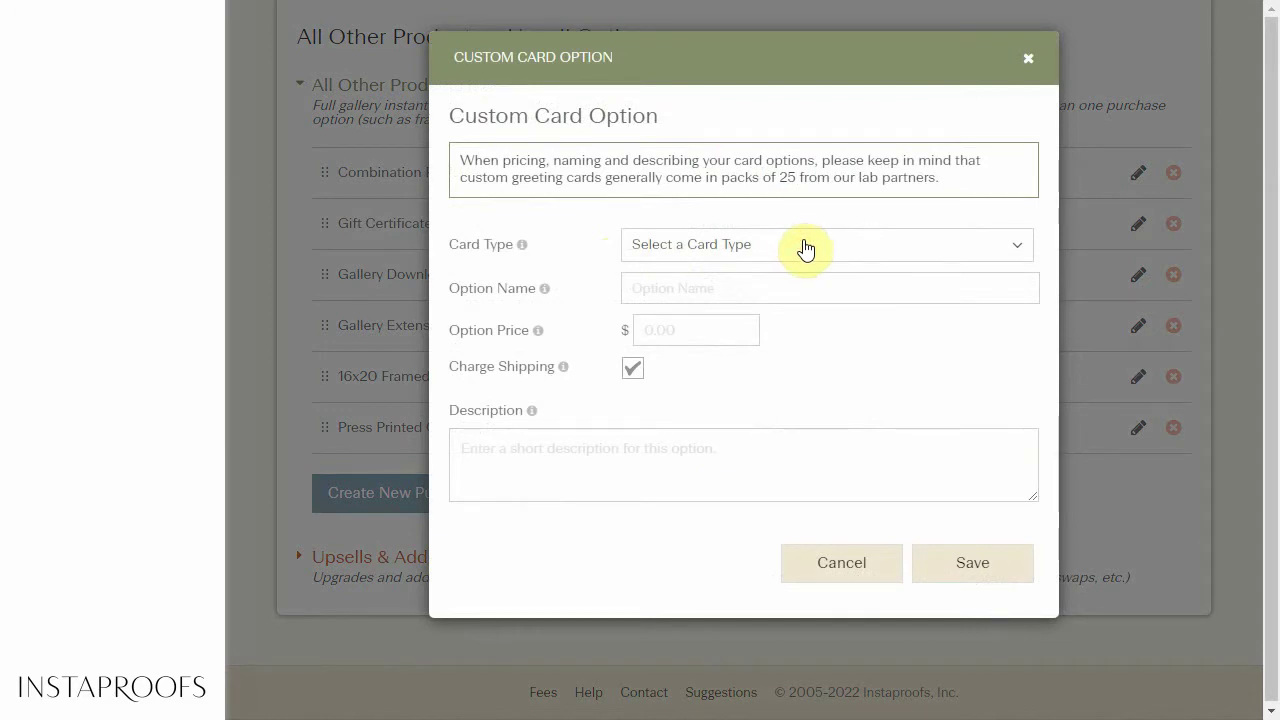
{"action": "left_click", "coordinate": [806, 249]}
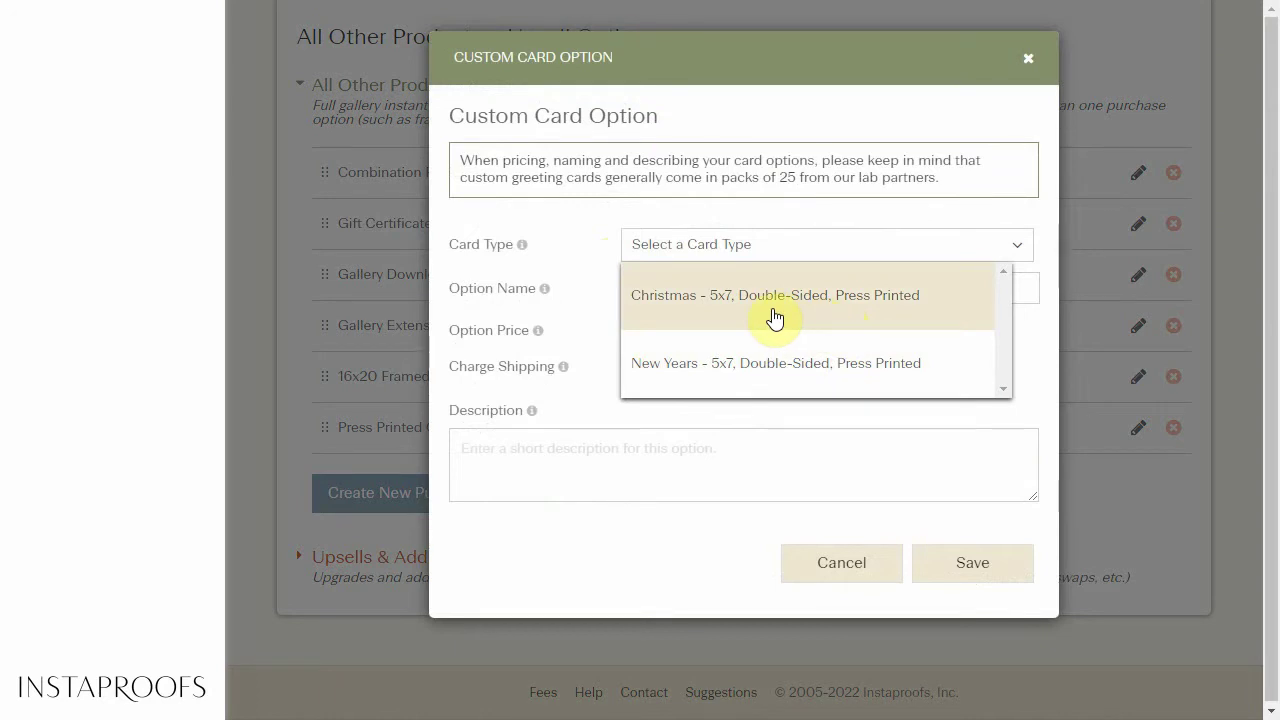
{"action": "left_click", "coordinate": [838, 314]}
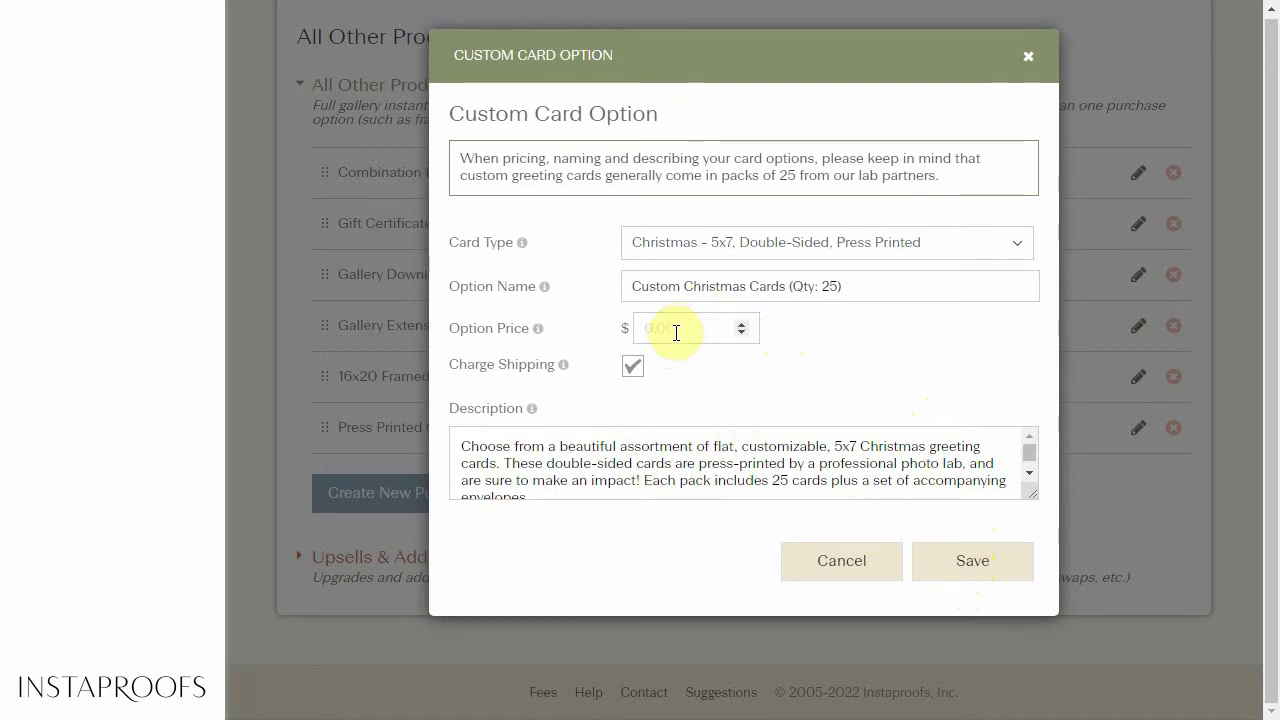
{"action": "left_click_drag", "start_coordinate": [692, 178], "coordinate": [929, 177]}
{"action": "left_click", "coordinate": [923, 177]}
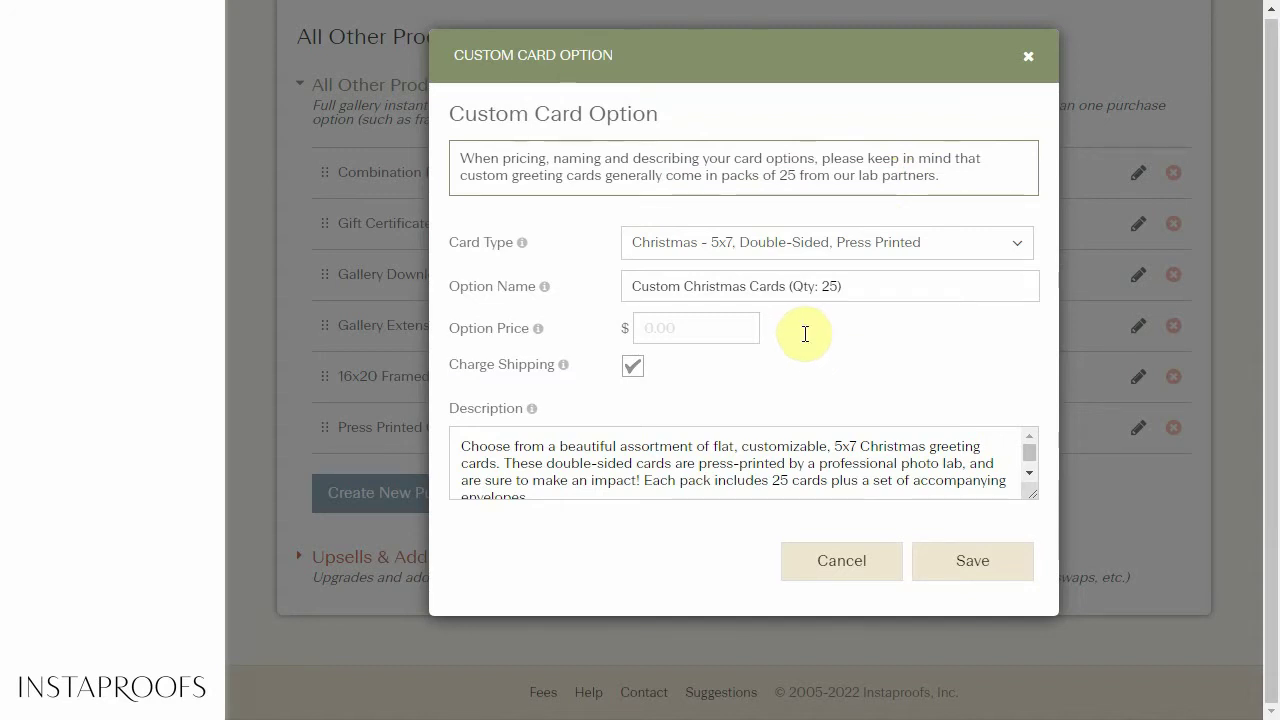
{"action": "left_click", "coordinate": [673, 333]}
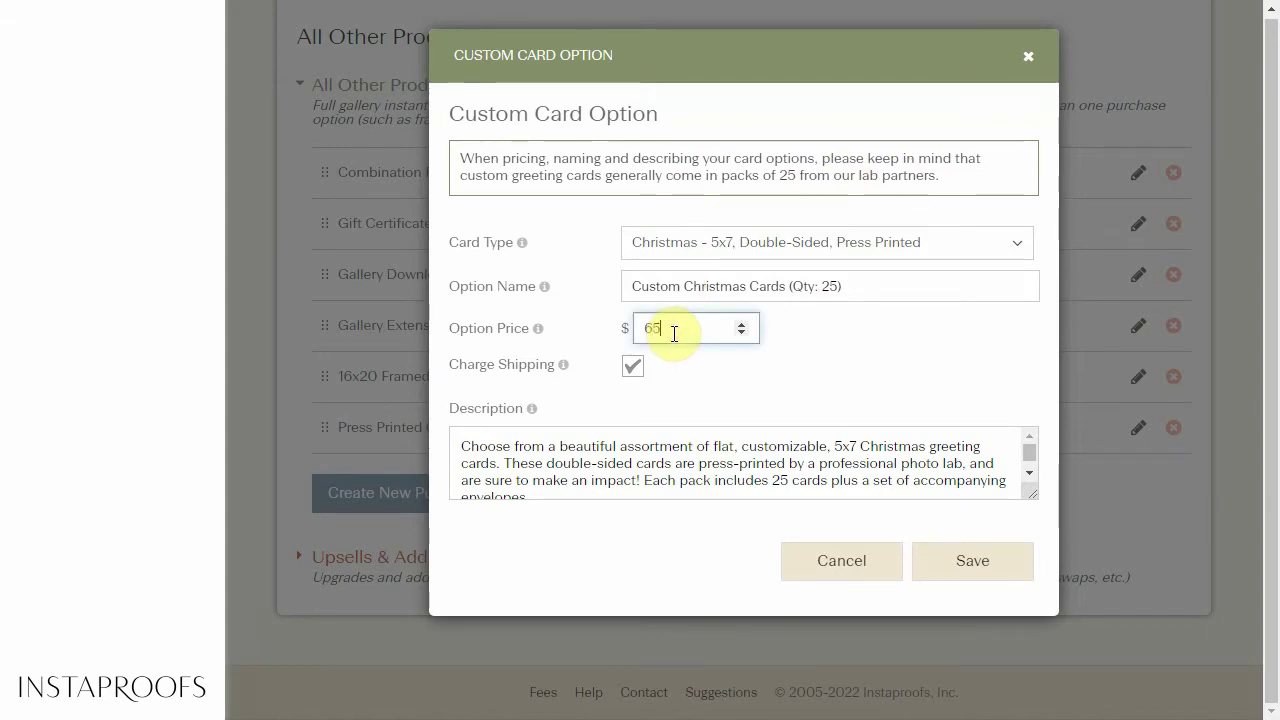
{"action": "left_click", "coordinate": [997, 572]}
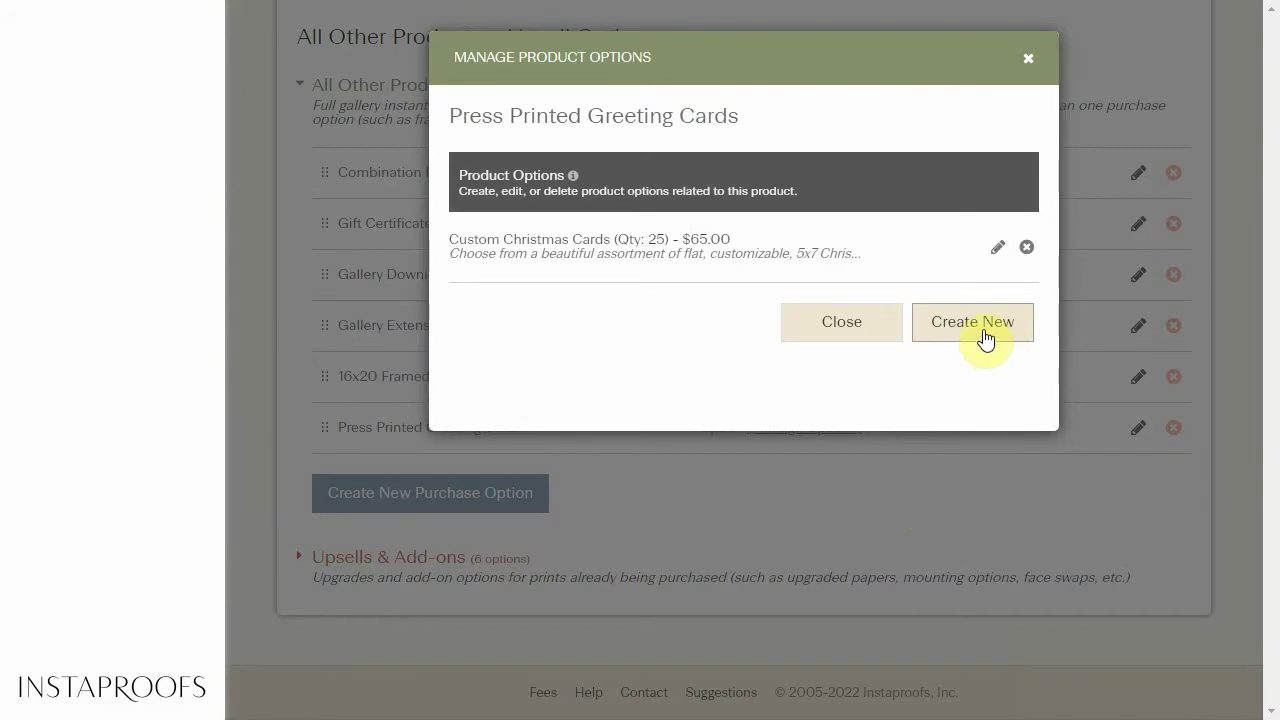
Create a second card option of type New Years - 5x7, Double-Sided, Press Printed, priced at $65, save it and close the product options
{"action": "left_click", "coordinate": [983, 330]}
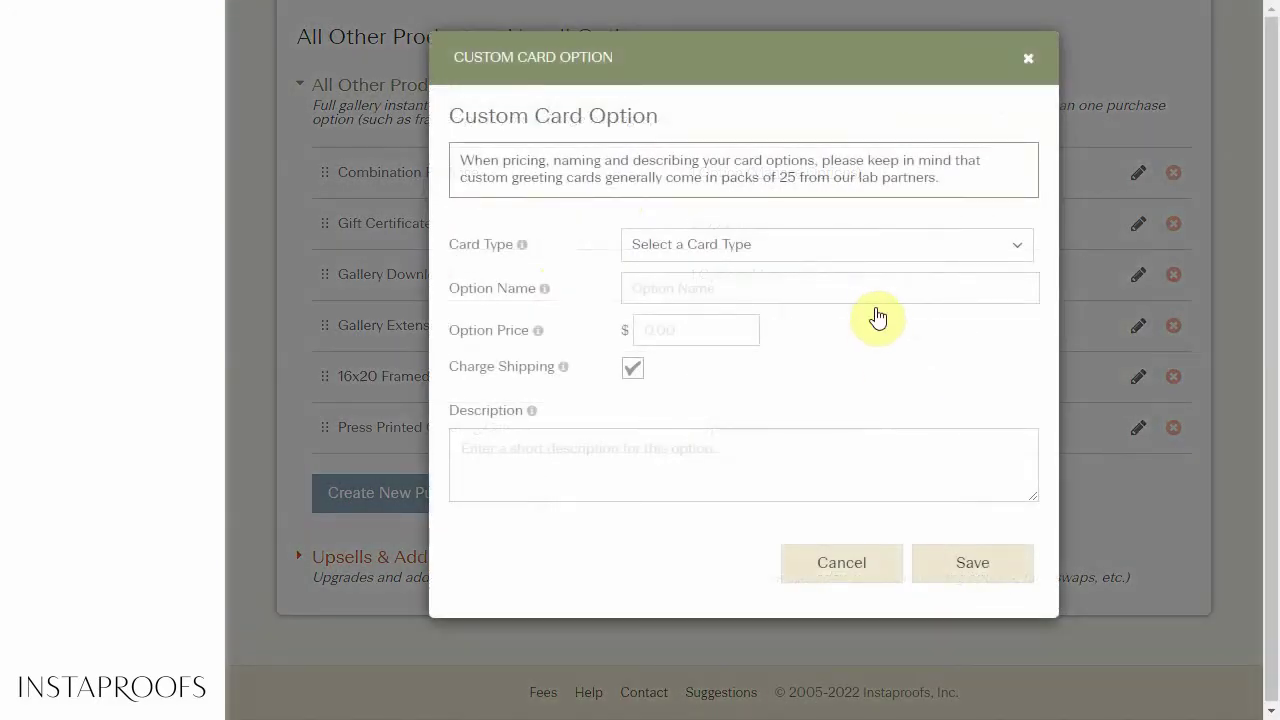
{"action": "left_click", "coordinate": [725, 252]}
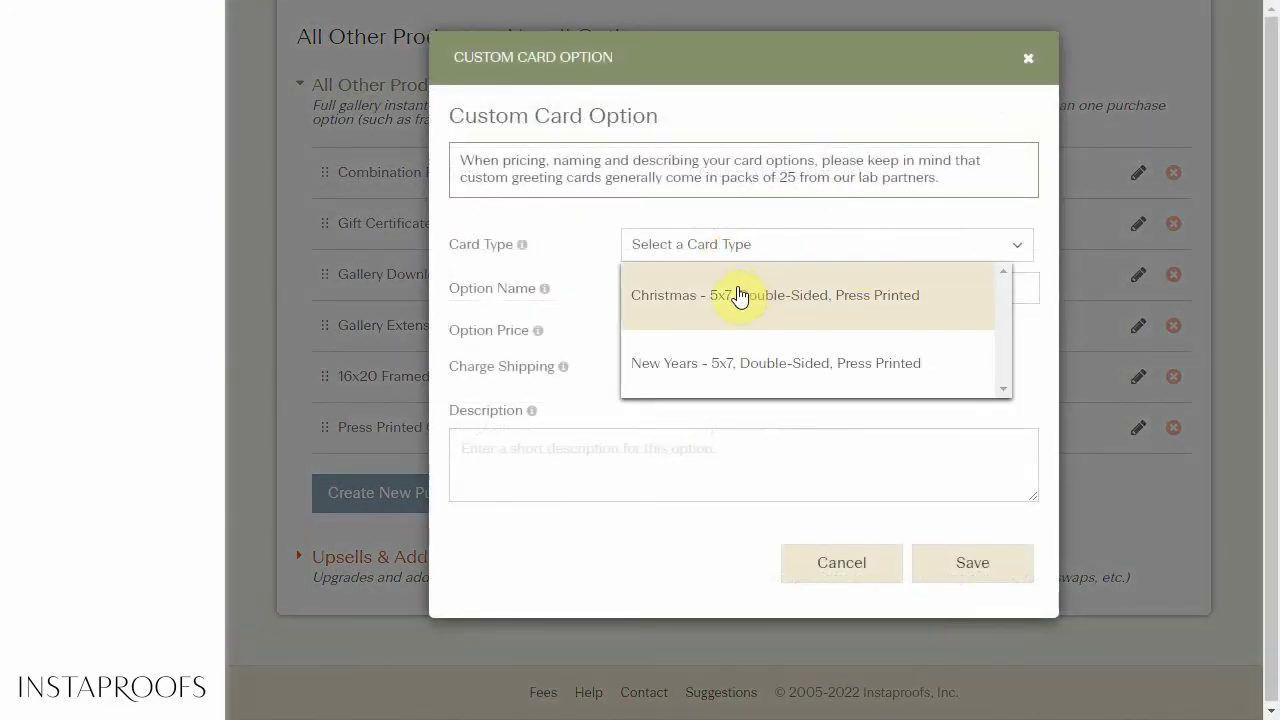
{"action": "left_click", "coordinate": [731, 366]}
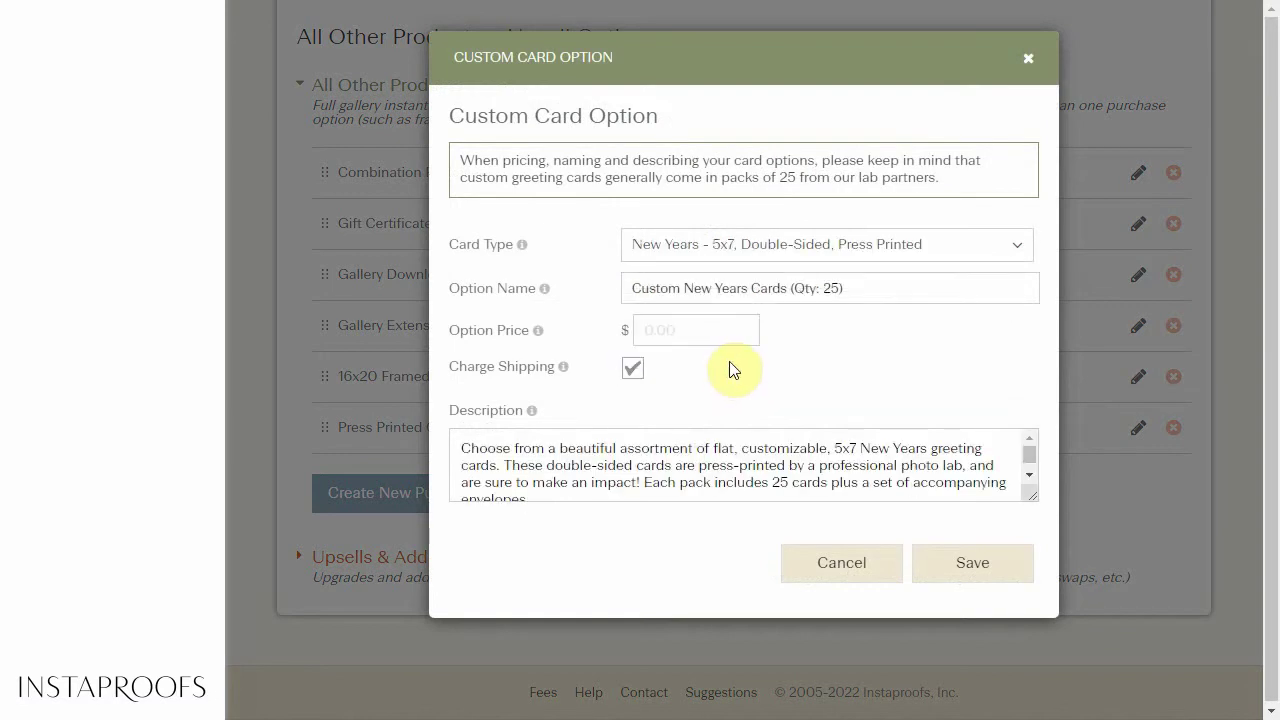
{"action": "left_click", "coordinate": [693, 320]}
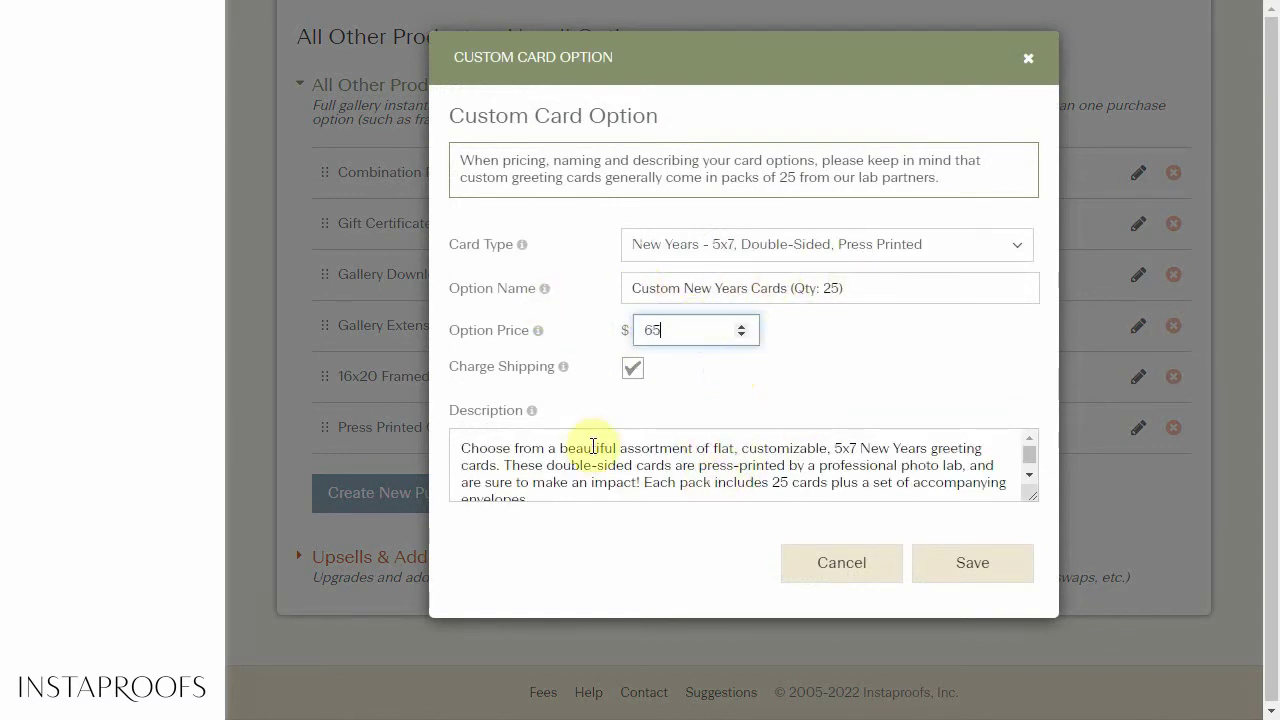
{"action": "left_click", "coordinate": [985, 558]}
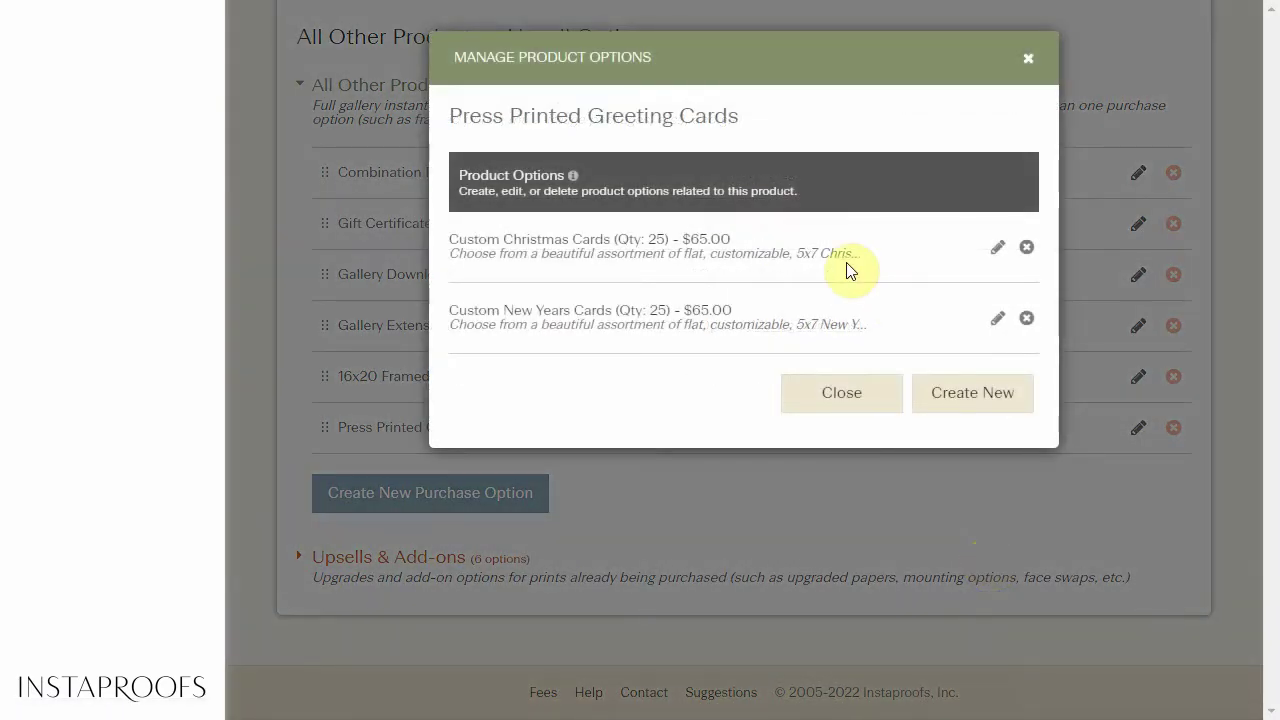
{"action": "left_click", "coordinate": [843, 395]}
Open the Lab Setup page for lab fulfillment and view the available labs, keeping Richard Photo Lab selected
{"action": "scroll", "coordinate": [505, 240], "scroll_direction": "up", "scroll_amount": 5}
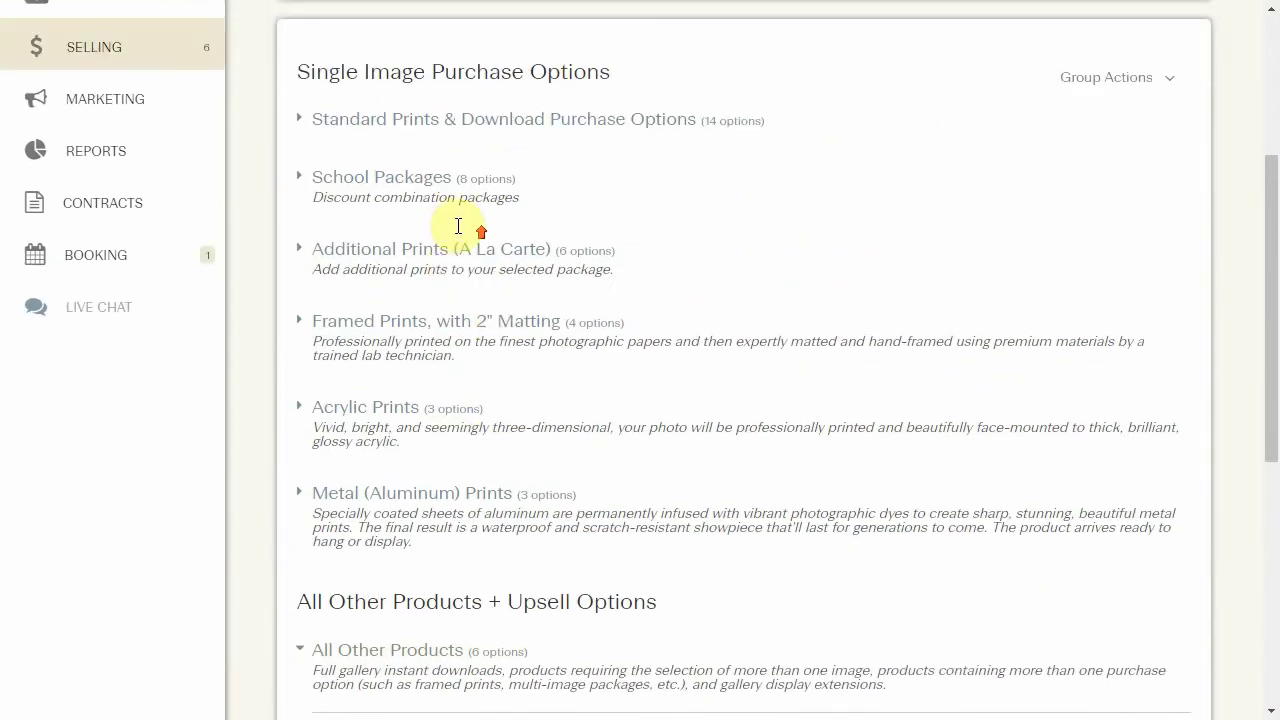
{"action": "scroll", "coordinate": [494, 163], "scroll_direction": "up", "scroll_amount": 2}
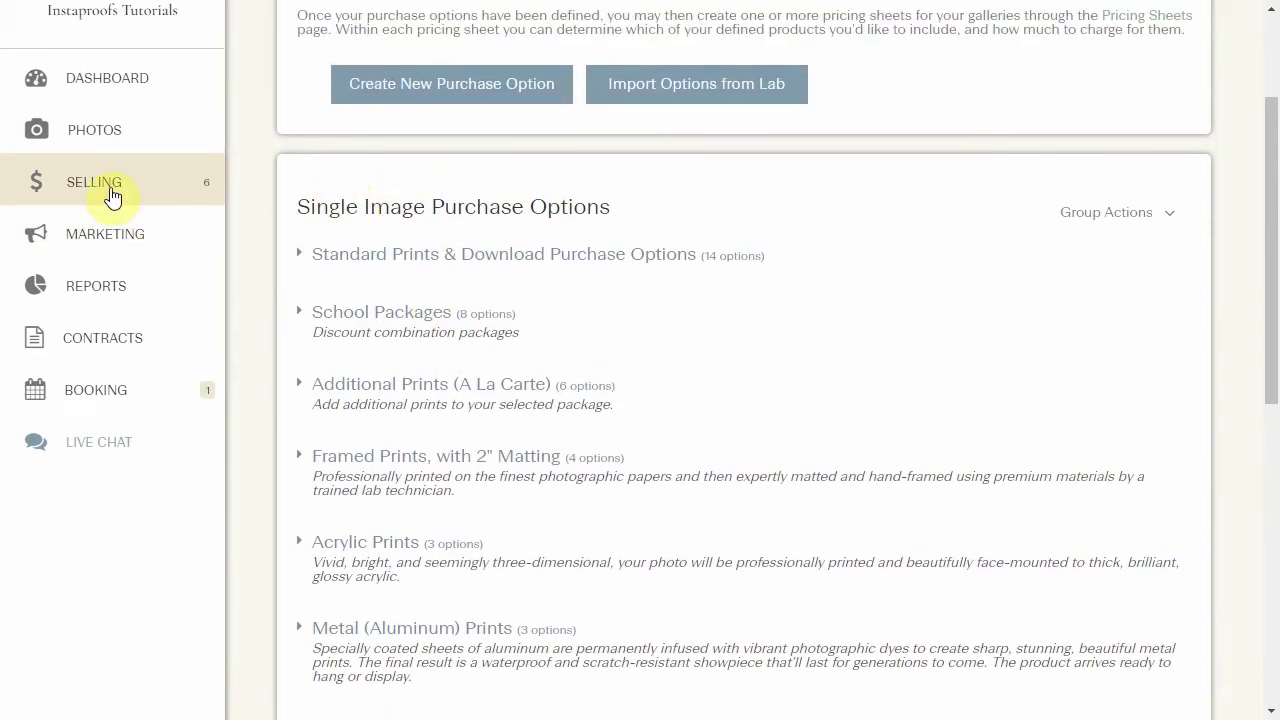
{"action": "mouse_move", "coordinate": [105, 186]}
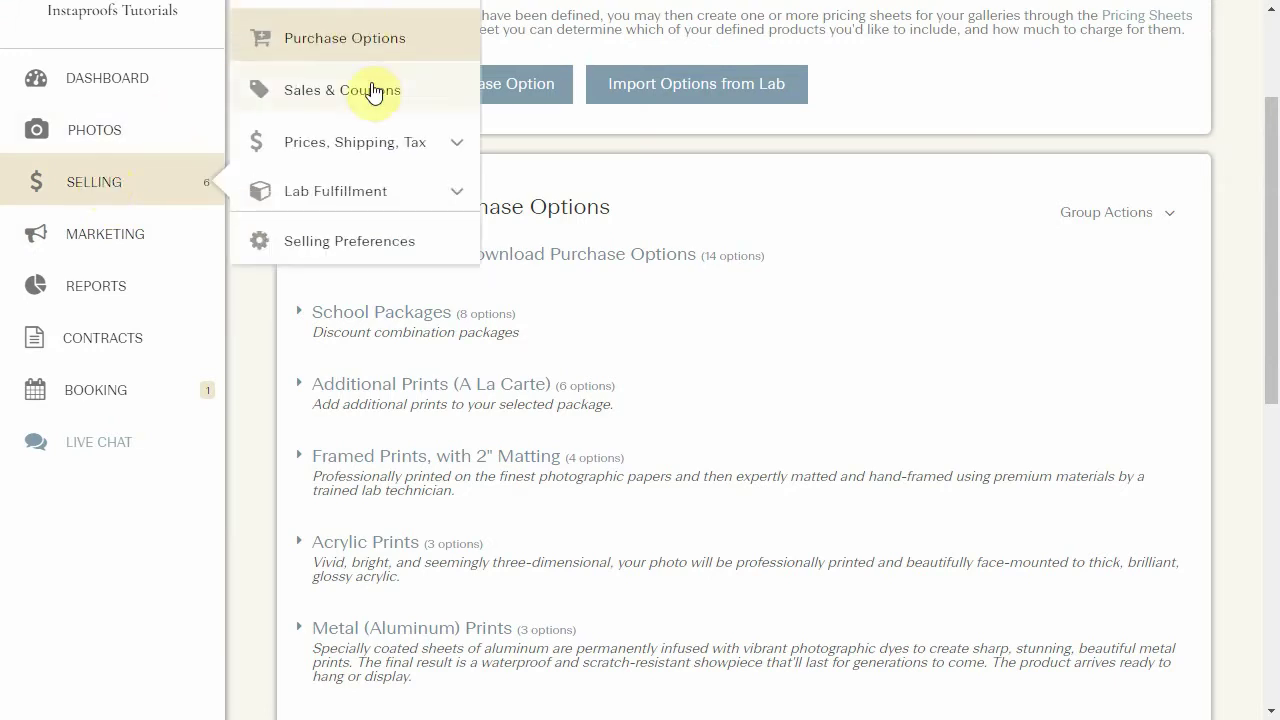
{"action": "left_click", "coordinate": [338, 193]}
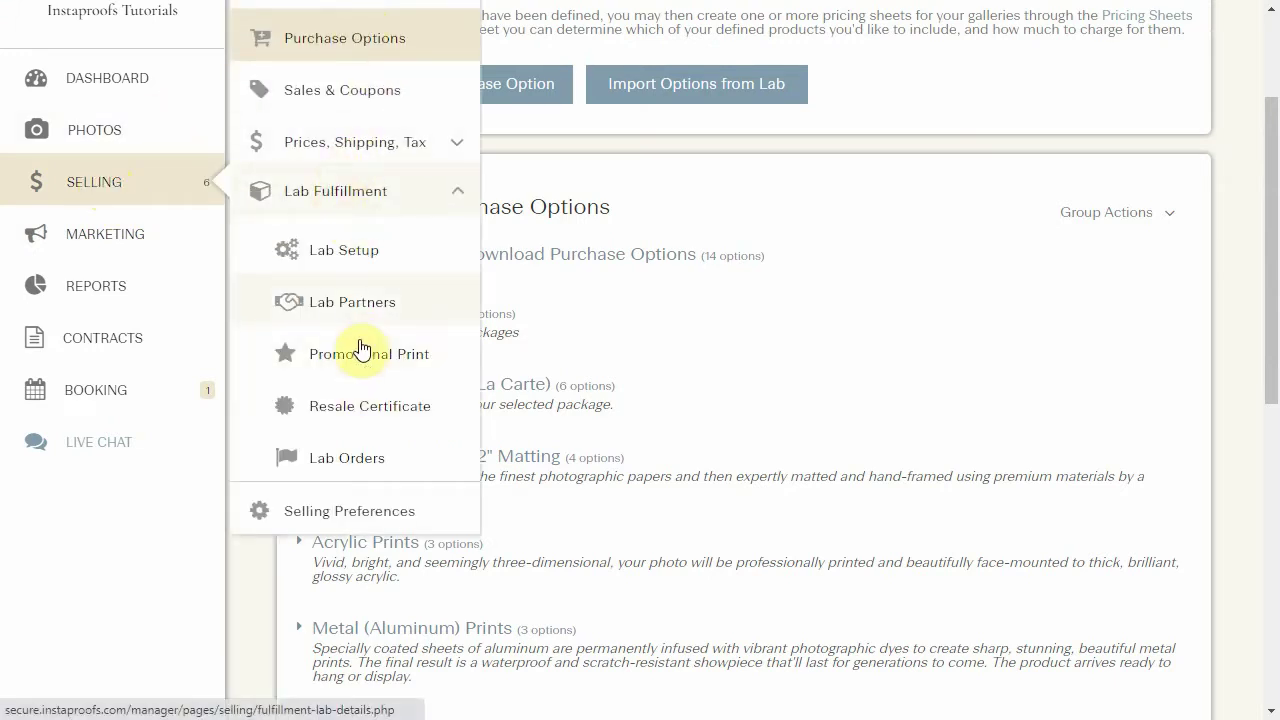
{"action": "left_click", "coordinate": [368, 258]}
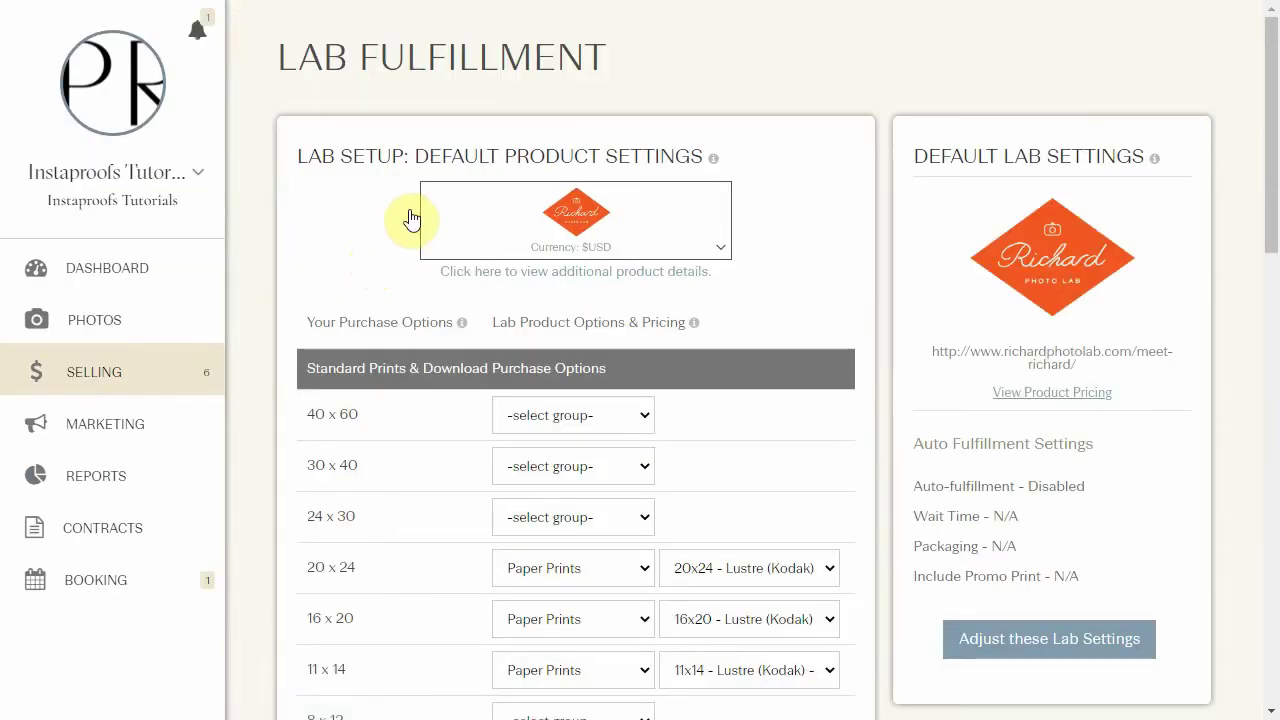
{"action": "left_click", "coordinate": [609, 227]}
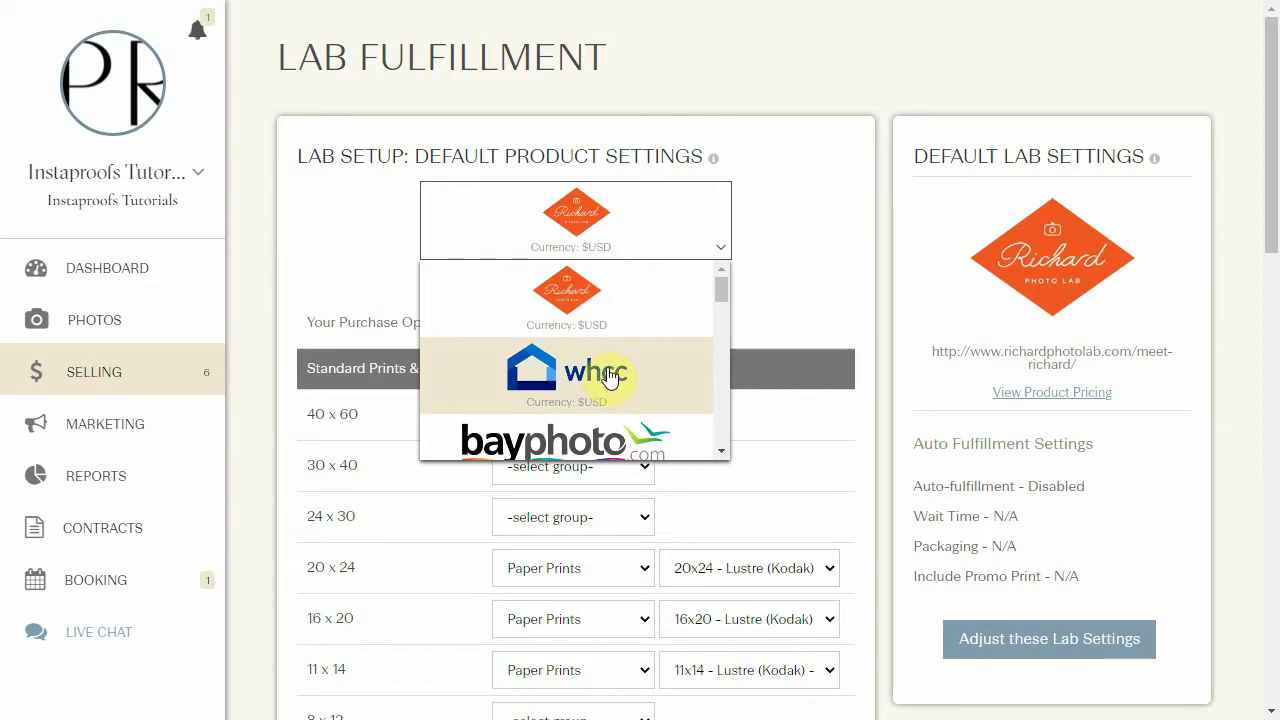
{"action": "left_click", "coordinate": [822, 221]}
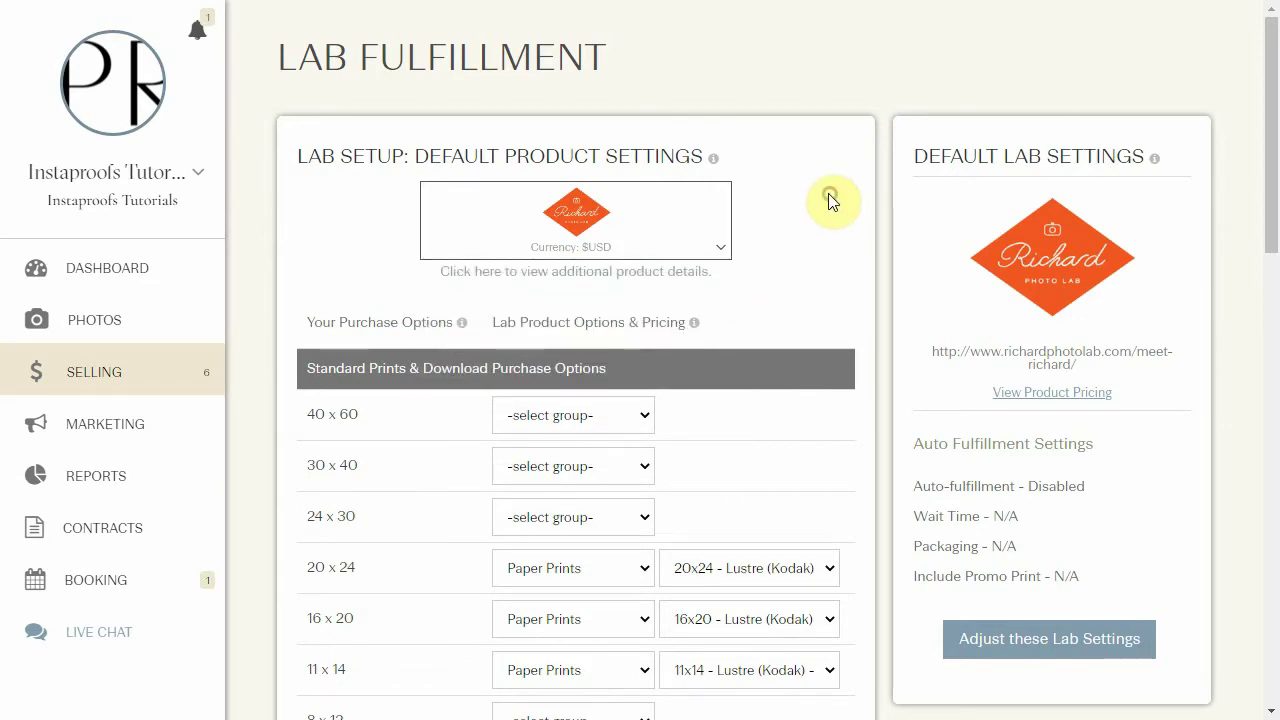
Map Custom Christmas Cards to the Press Printed Flat group with the 5x7 Press Printed Cards, Smooth Matte (25 Pack) option
{"action": "left_click_drag", "start_coordinate": [1268, 45], "coordinate": [1220, 517]}
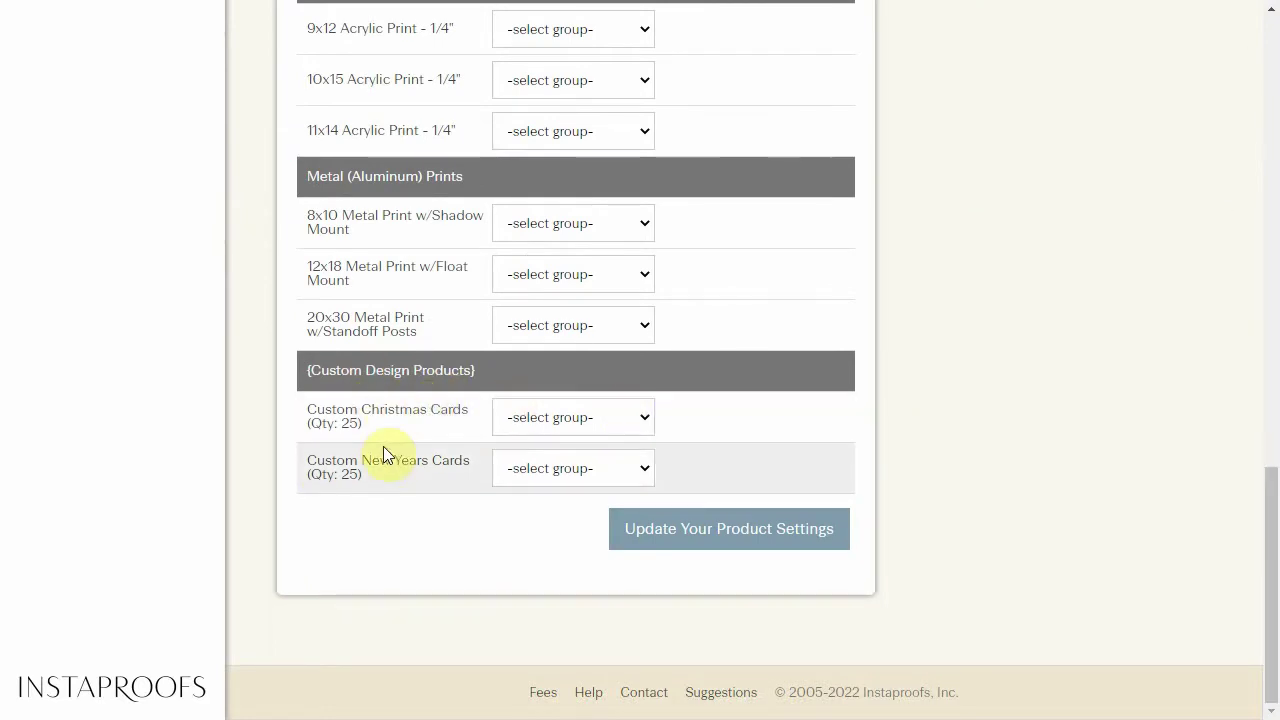
{"action": "left_click", "coordinate": [625, 413]}
{"action": "left_click", "coordinate": [600, 461]}
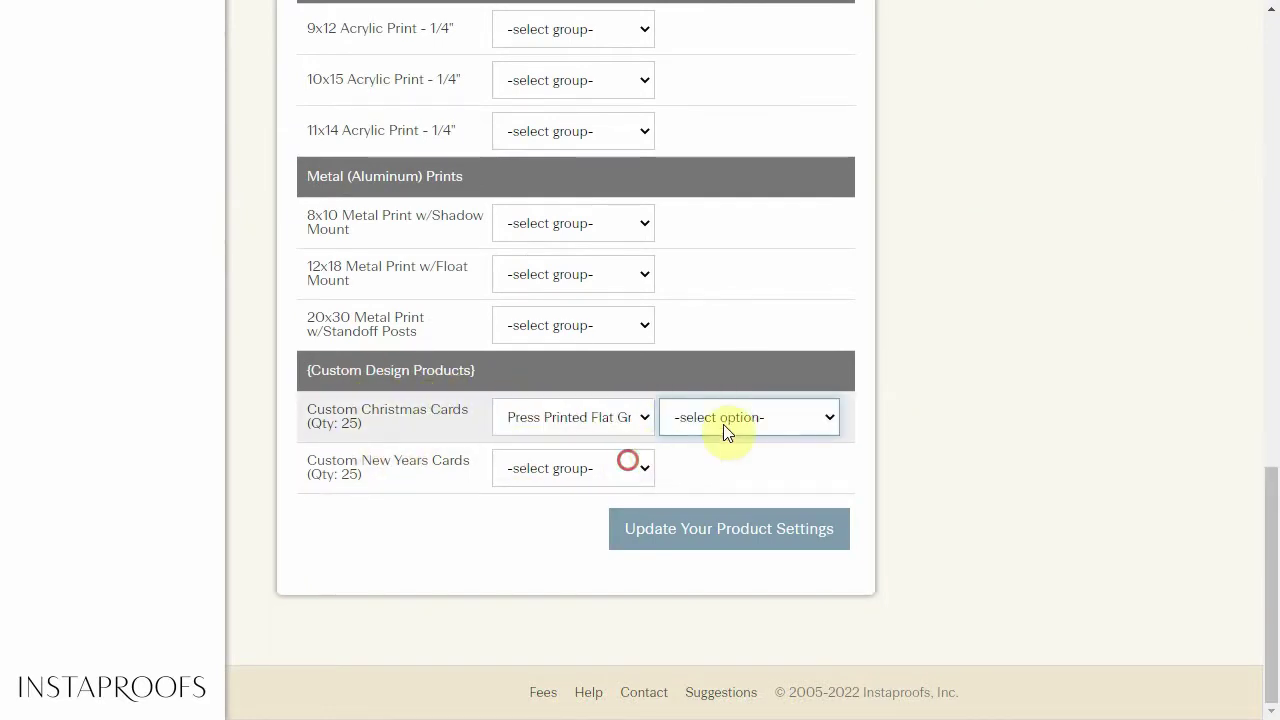
{"action": "left_click", "coordinate": [757, 420]}
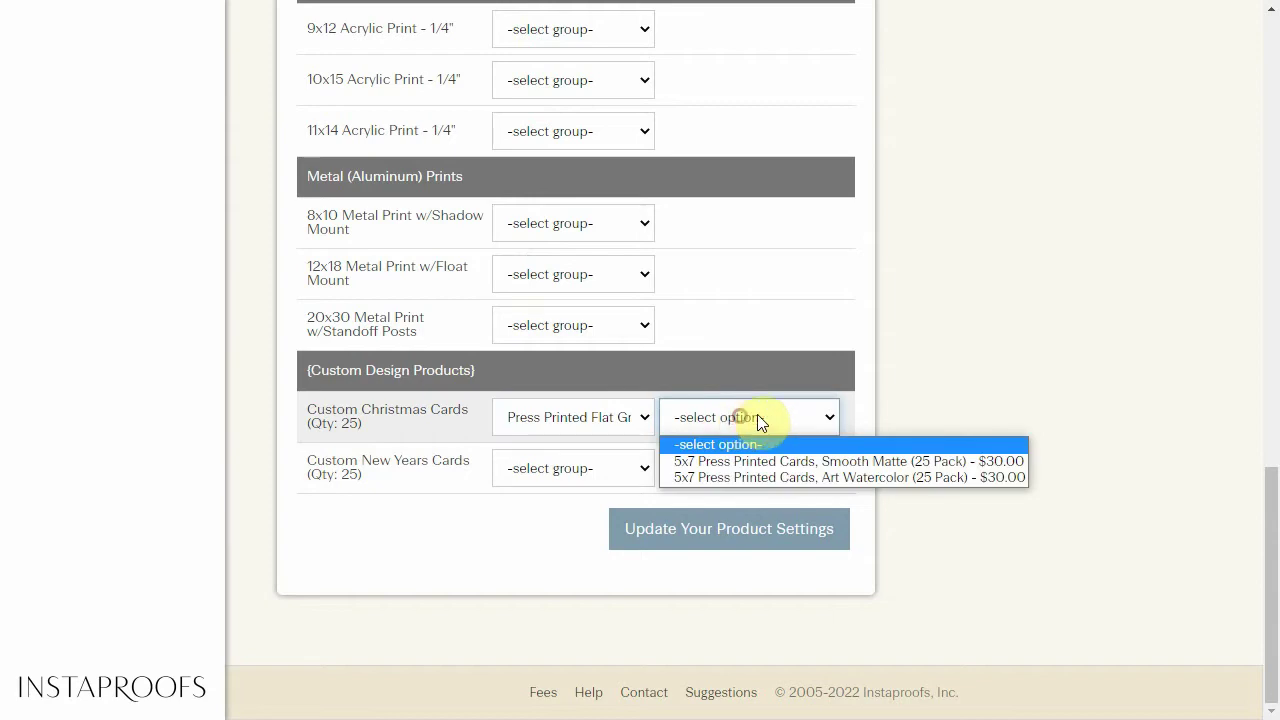
{"action": "left_click", "coordinate": [876, 464]}
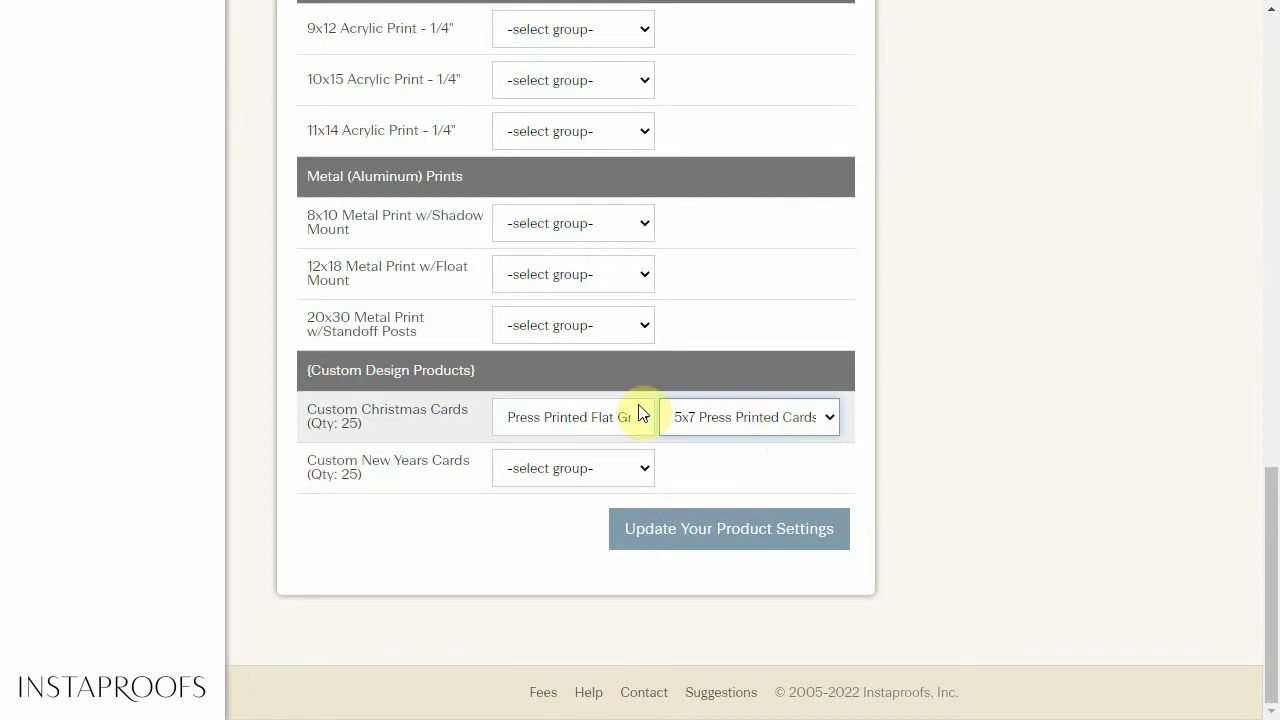
Map Custom New Years Cards to the same Press Printed Flat group with the Smooth Matte (25 Pack) option, and update the product settings
{"action": "left_click", "coordinate": [566, 466]}
{"action": "left_click", "coordinate": [594, 510]}
{"action": "left_click", "coordinate": [736, 470]}
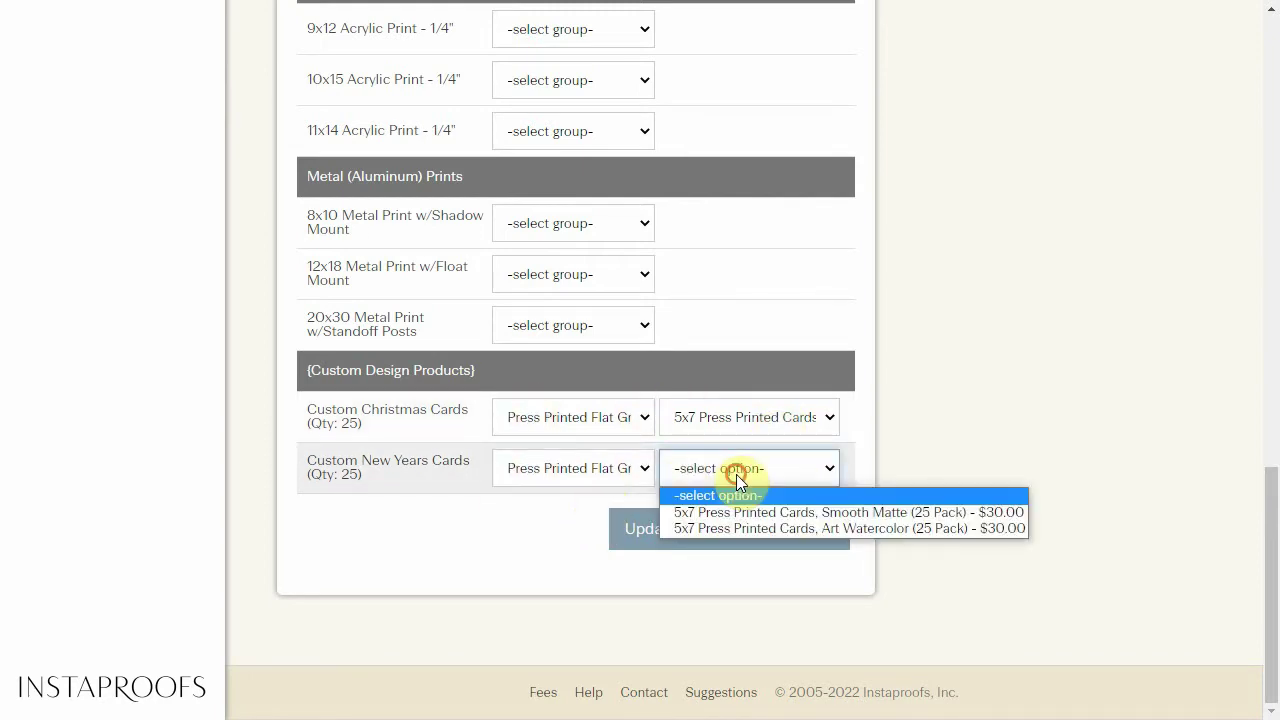
{"action": "left_click", "coordinate": [758, 512]}
{"action": "left_click", "coordinate": [761, 537]}
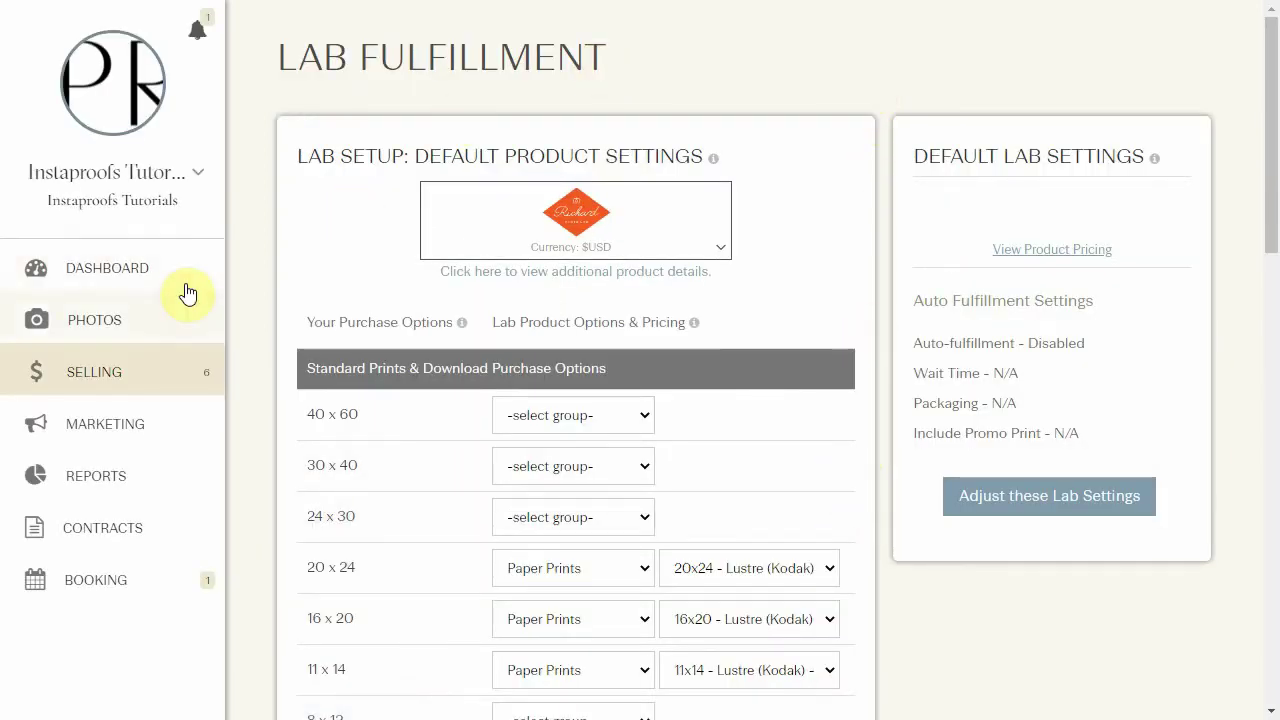
Open the client view of the wedding gallery from the galleries list and enter it to reach its products section
{"action": "mouse_move", "coordinate": [80, 323]}
{"action": "left_click", "coordinate": [330, 270]}
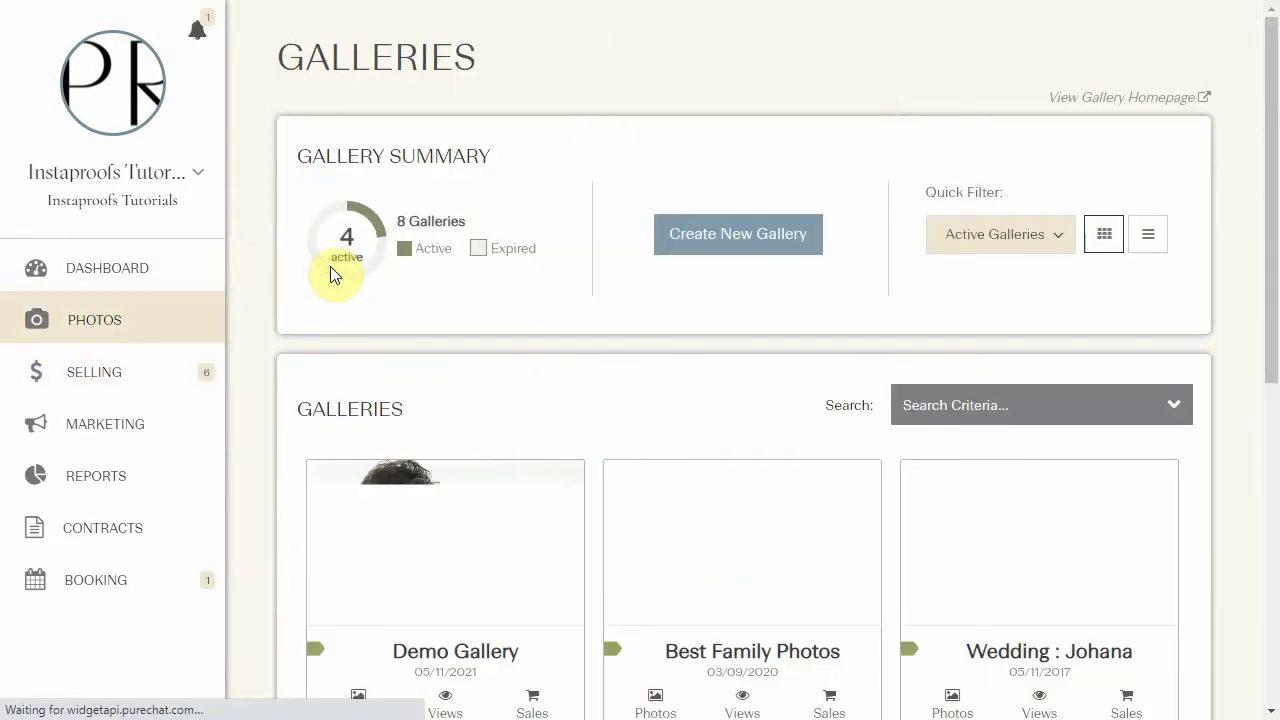
{"action": "scroll", "coordinate": [782, 280], "scroll_direction": "down", "scroll_amount": 3}
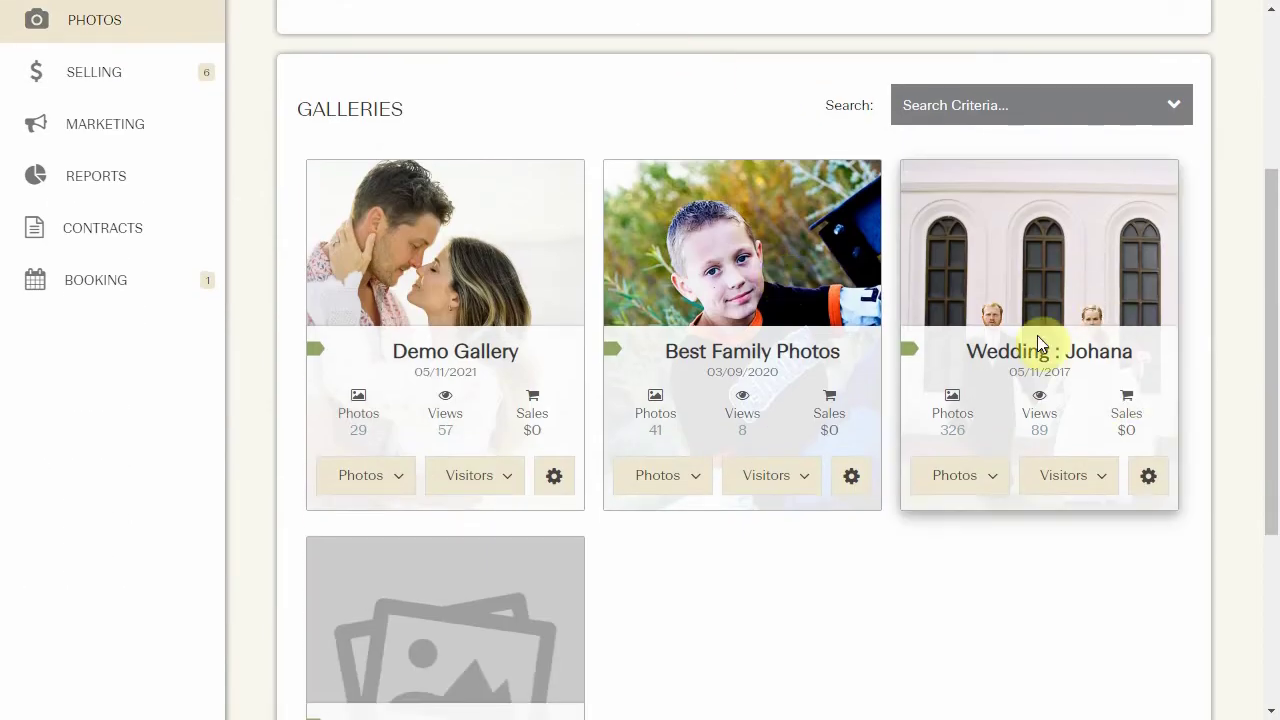
{"action": "left_click", "coordinate": [1150, 478]}
{"action": "left_click", "coordinate": [1073, 550]}
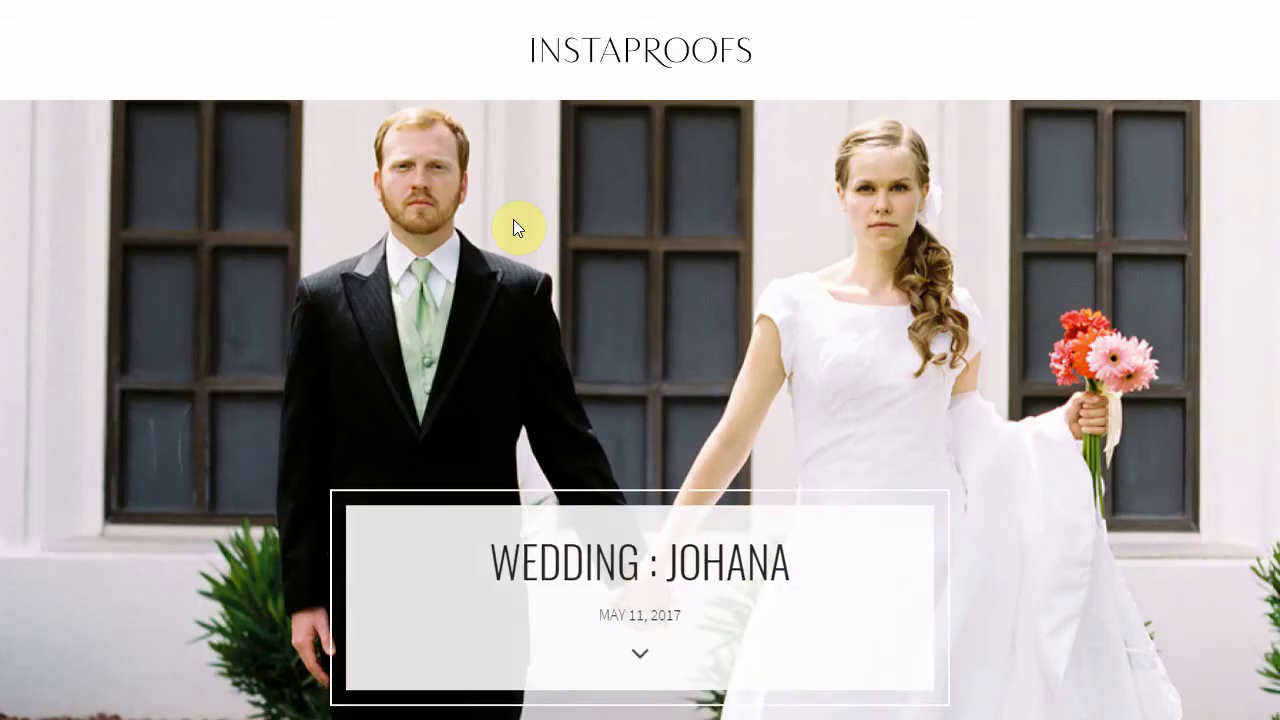
{"action": "left_click", "coordinate": [513, 219]}
{"action": "scroll", "coordinate": [515, 228], "scroll_direction": "down", "scroll_amount": 5}
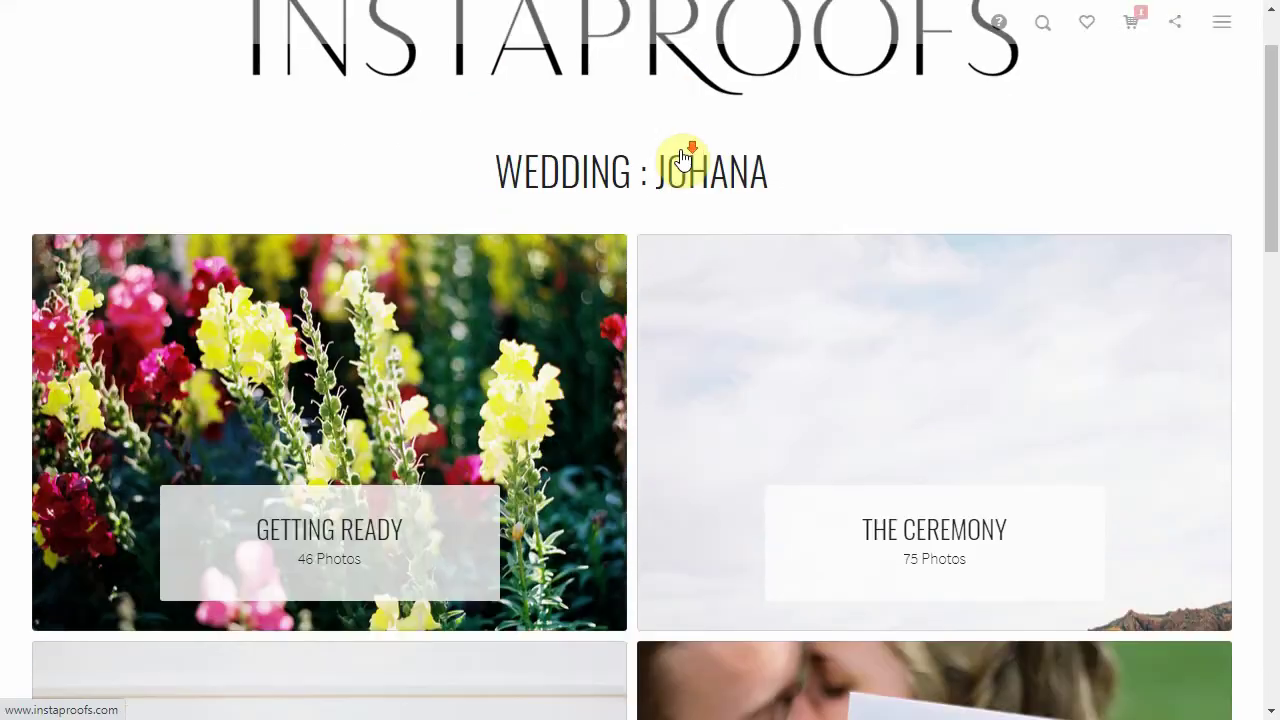
{"action": "scroll", "coordinate": [683, 160], "scroll_direction": "down", "scroll_amount": 10}
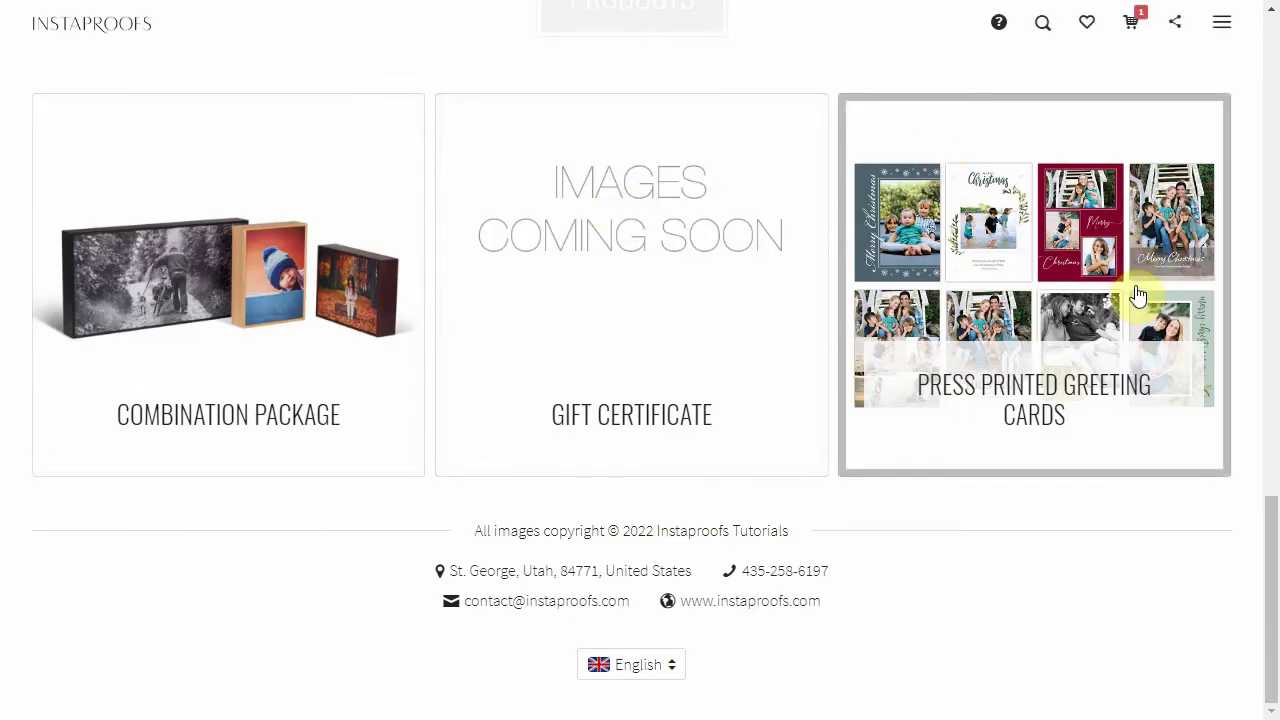
View the Press Printed Greeting Cards product and the sample images for Custom Christmas Cards, and close the product
{"action": "left_click", "coordinate": [1064, 288]}
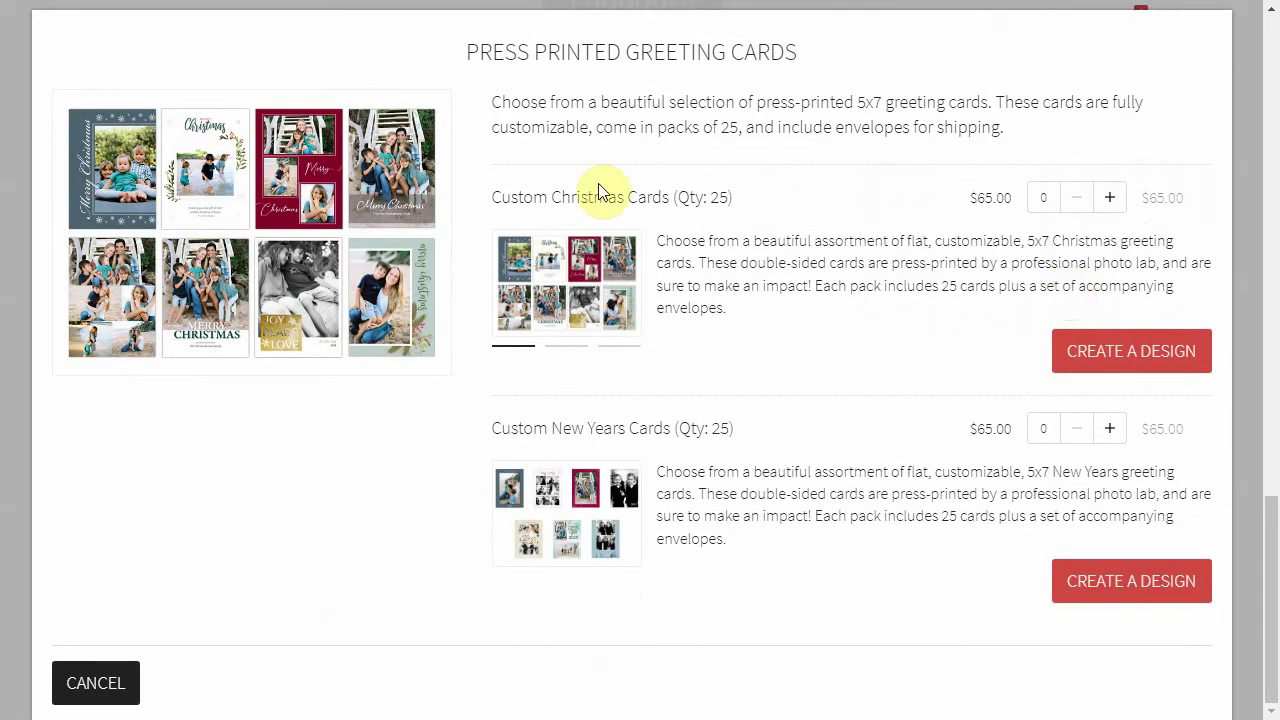
{"action": "left_click", "coordinate": [548, 290]}
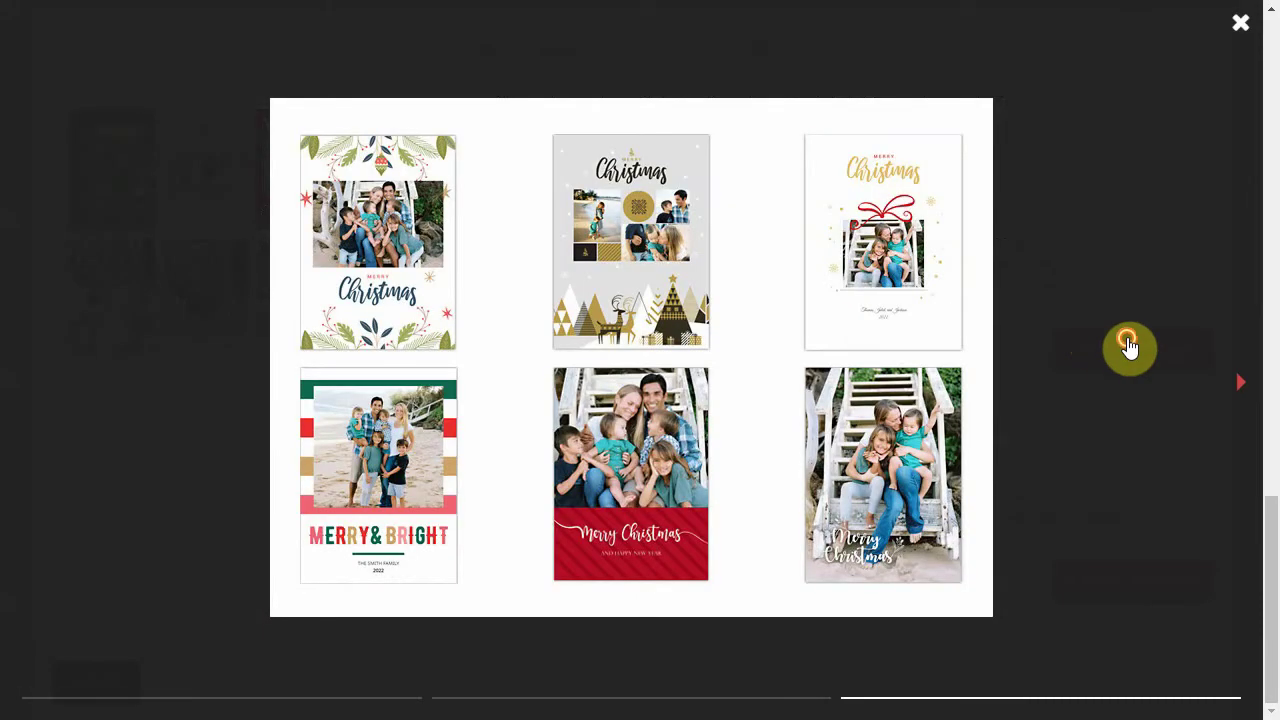
{"action": "left_click", "coordinate": [1240, 24]}
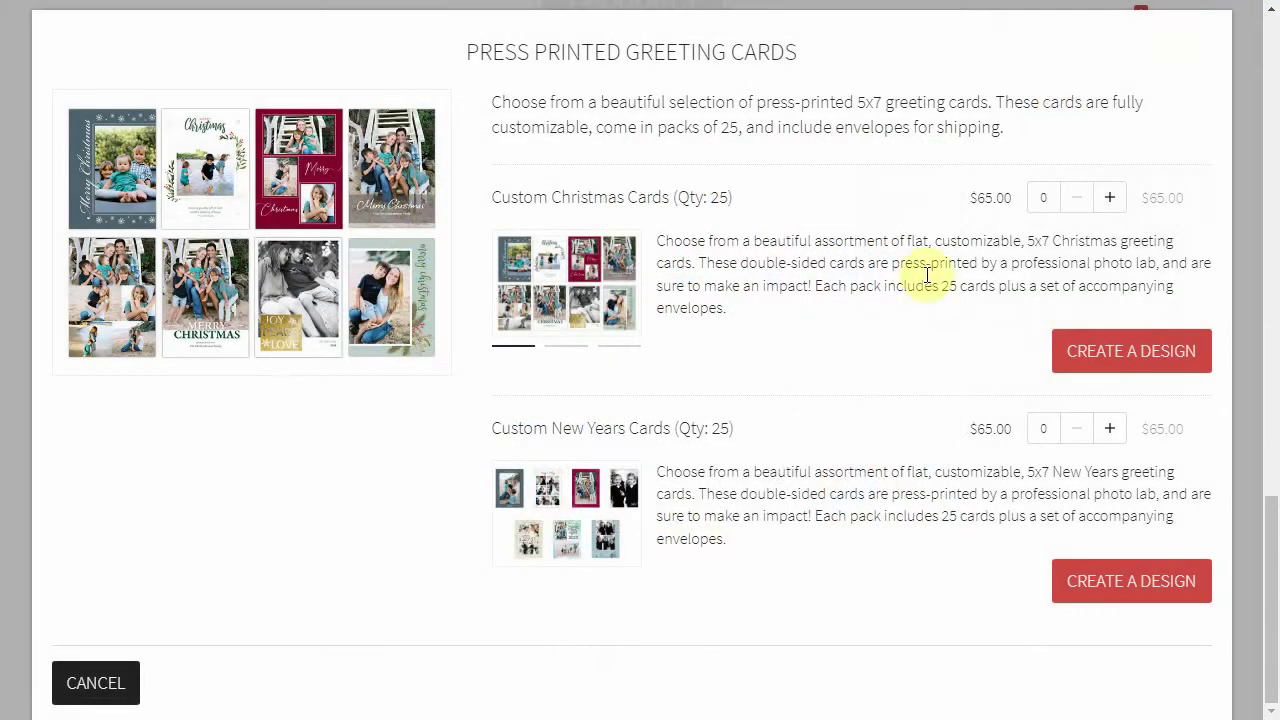
{"action": "left_click", "coordinate": [80, 684]}
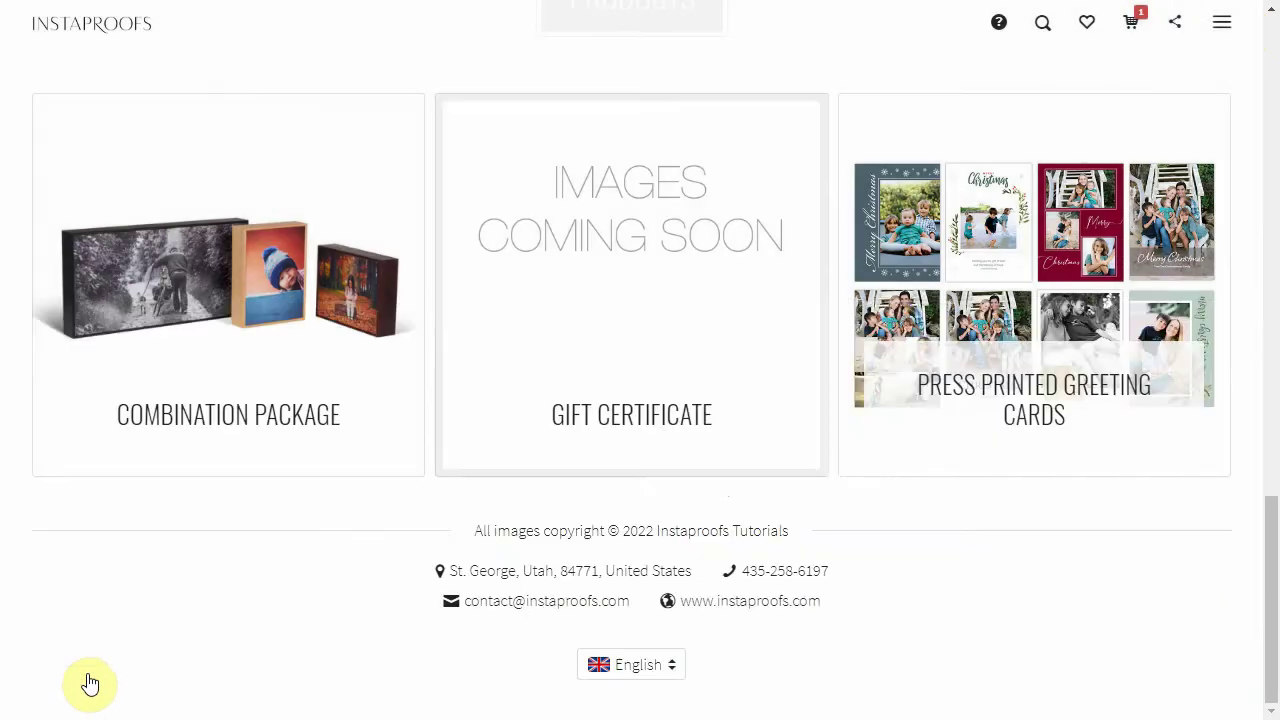
Start a purchase for the first Bride & Groom photo and open Press Printed Greeting Cards from its additional products
{"action": "scroll", "coordinate": [90, 684], "scroll_direction": "up", "scroll_amount": 6}
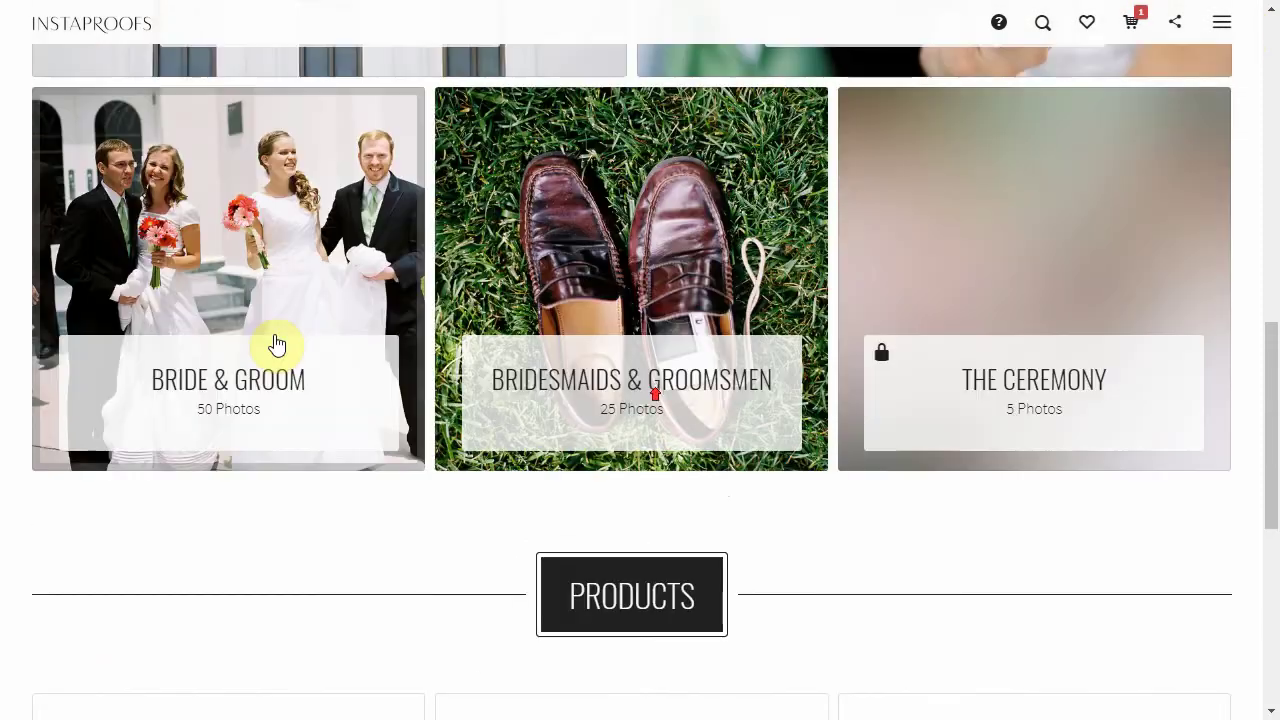
{"action": "left_click", "coordinate": [250, 310]}
{"action": "scroll", "coordinate": [443, 183], "scroll_direction": "down", "scroll_amount": 5}
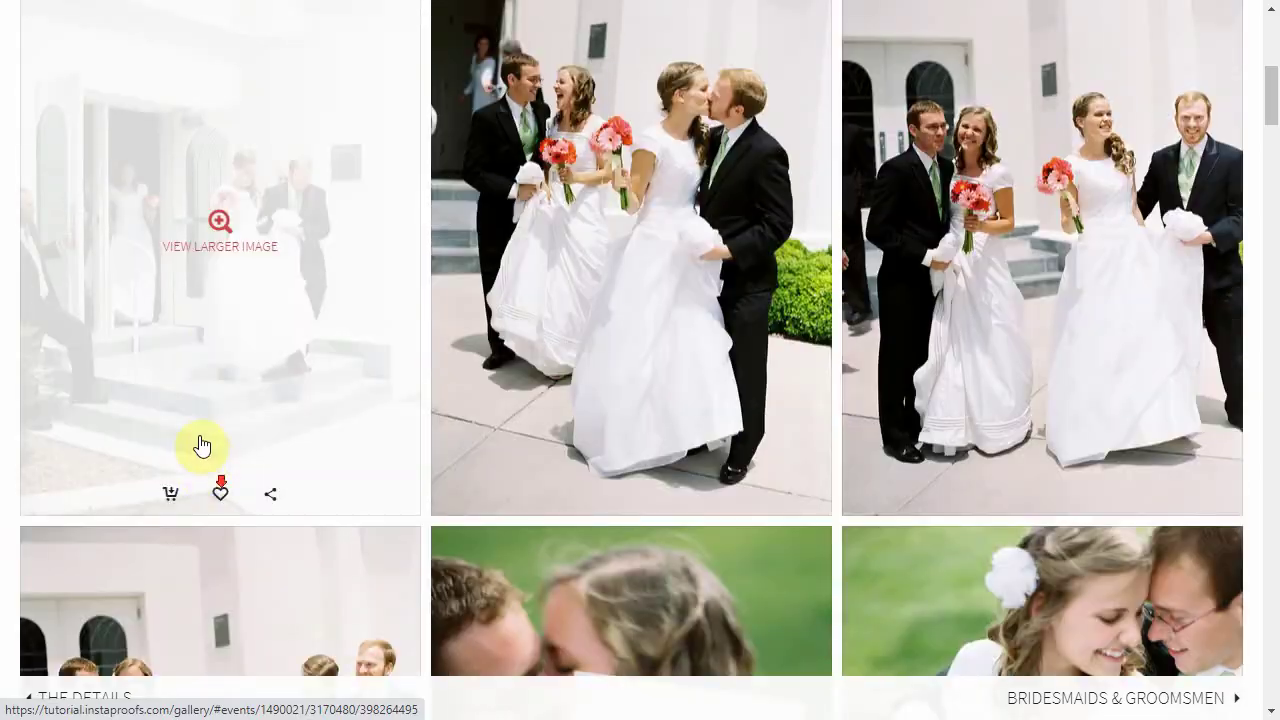
{"action": "left_click", "coordinate": [209, 340]}
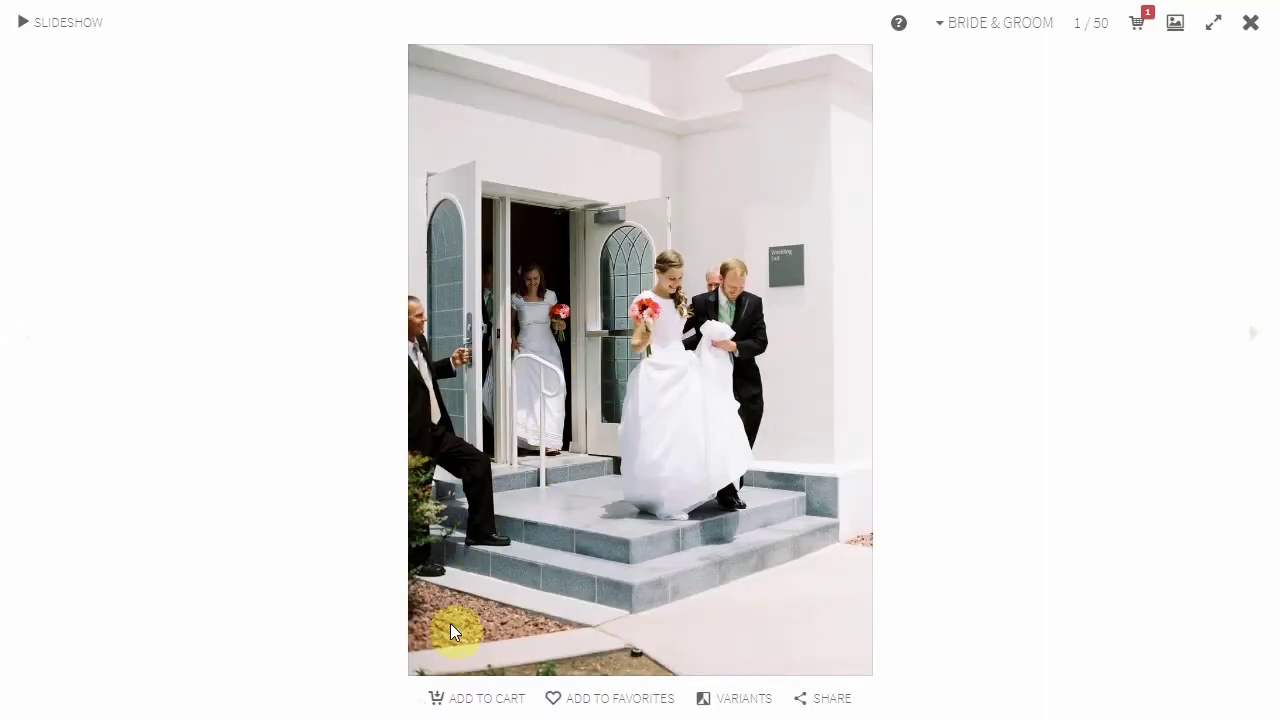
{"action": "left_click", "coordinate": [474, 704]}
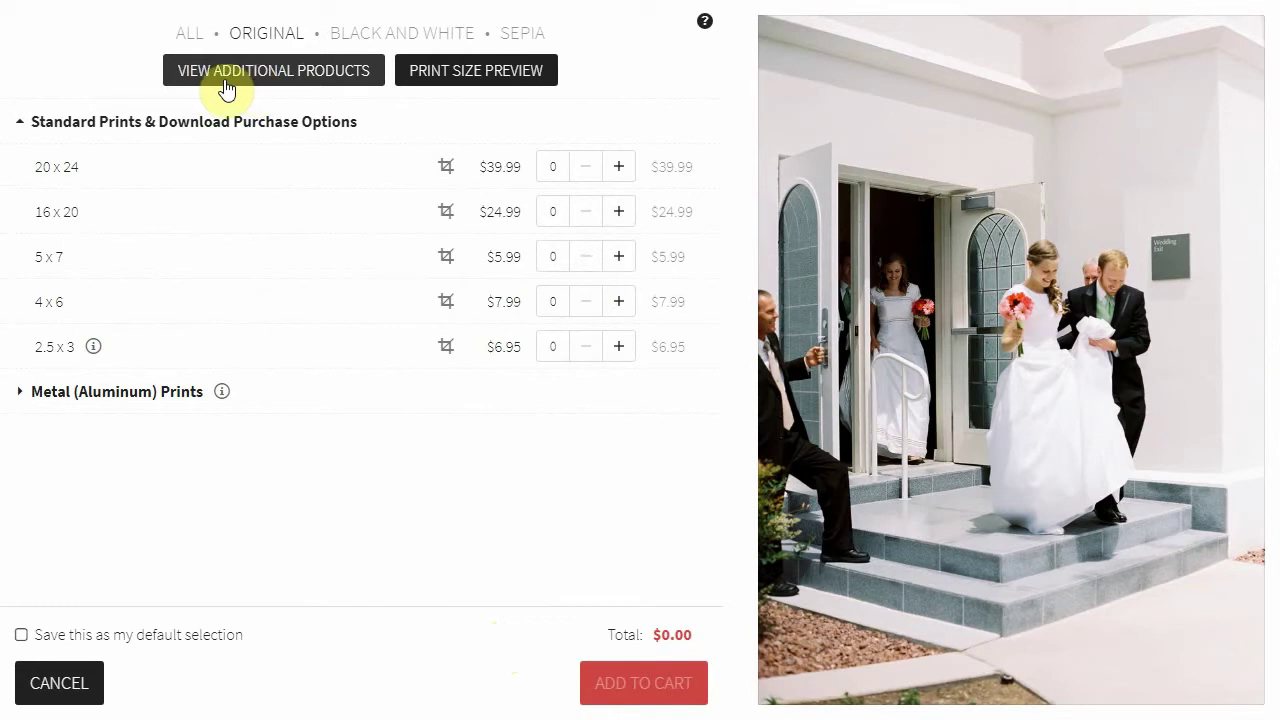
{"action": "left_click", "coordinate": [304, 84]}
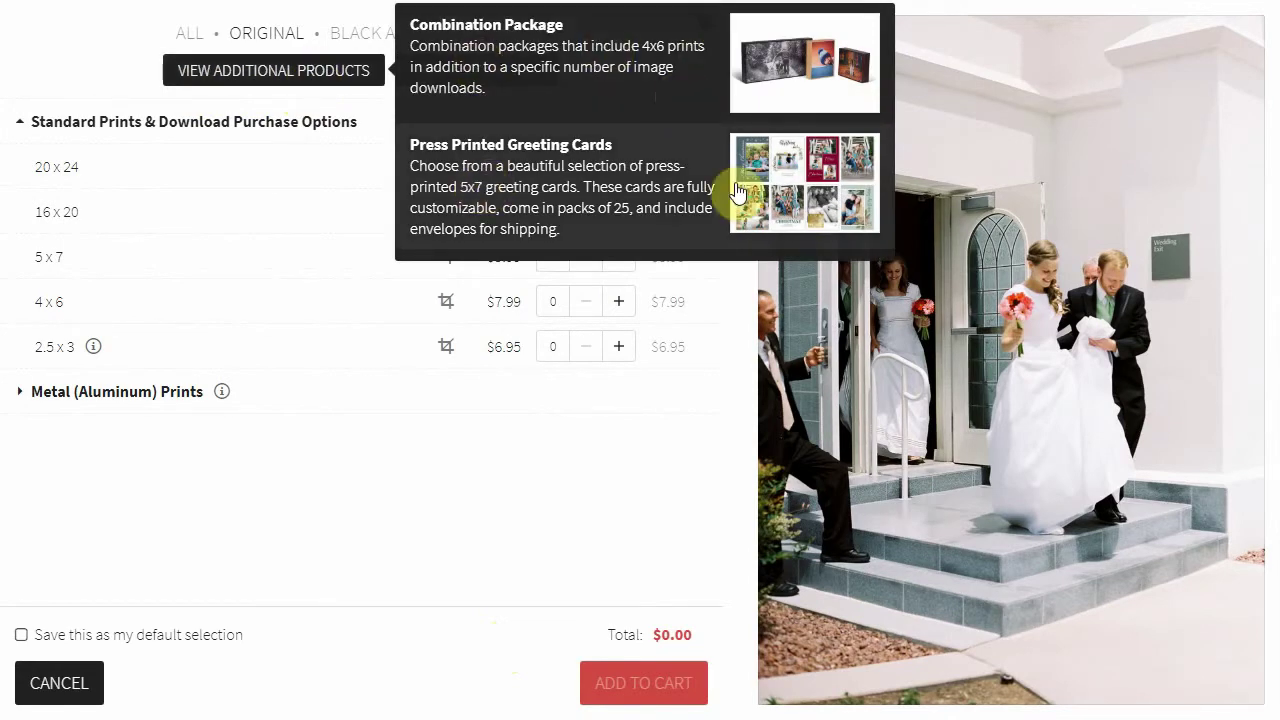
{"action": "left_click", "coordinate": [585, 176]}
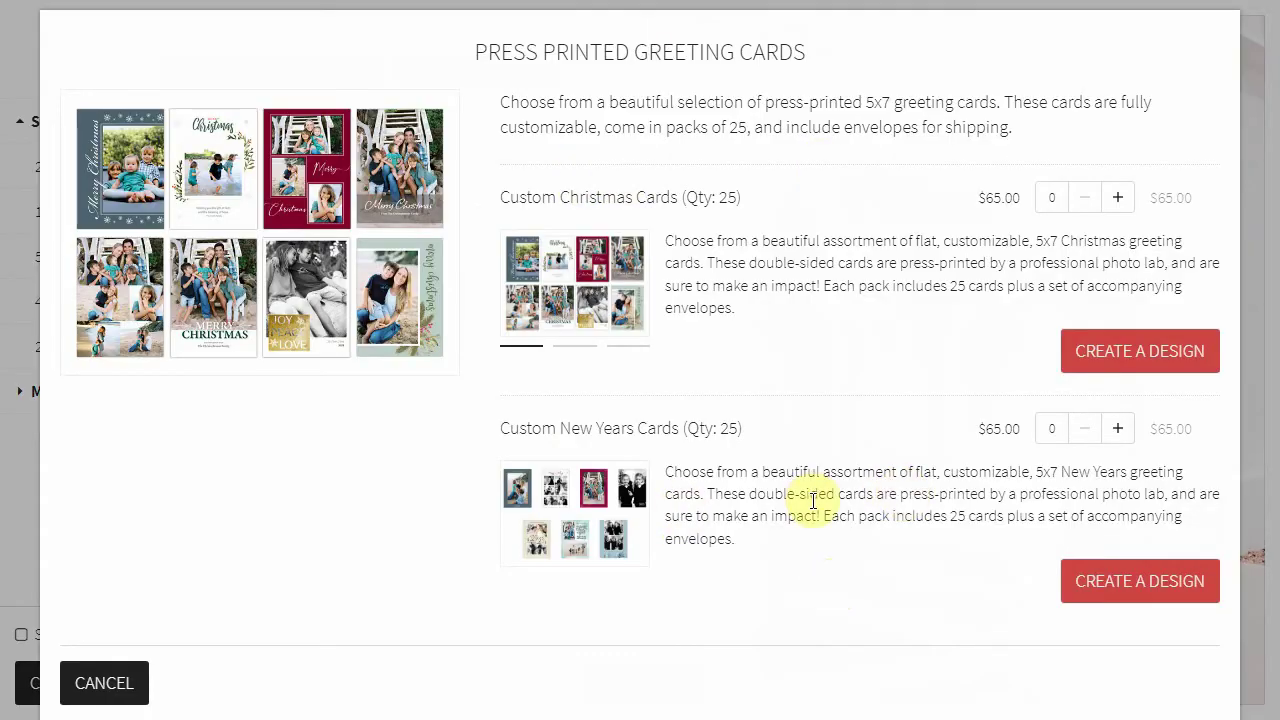
Start a Custom Christmas Cards design and choose the front design with the Christmas tree, wooden reindeer and ornaments
{"action": "left_click", "coordinate": [1131, 360]}
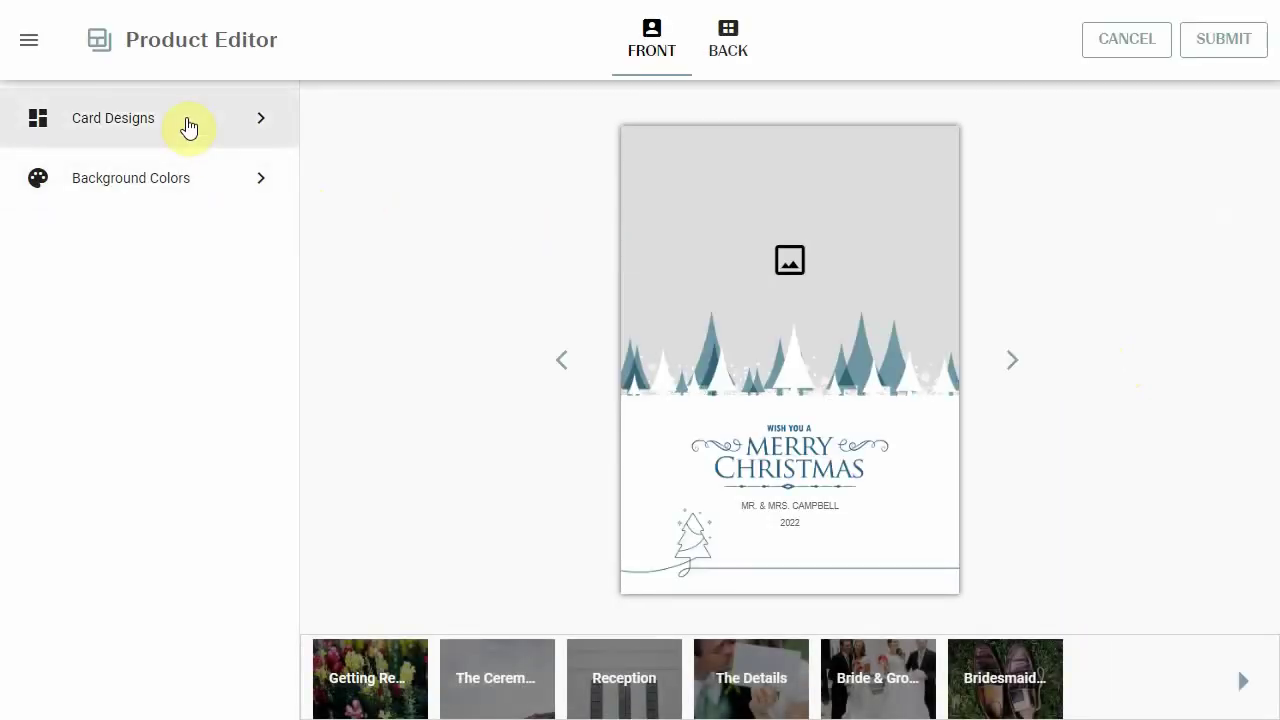
{"action": "left_click", "coordinate": [189, 127]}
{"action": "left_click_drag", "start_coordinate": [300, 125], "coordinate": [283, 267]}
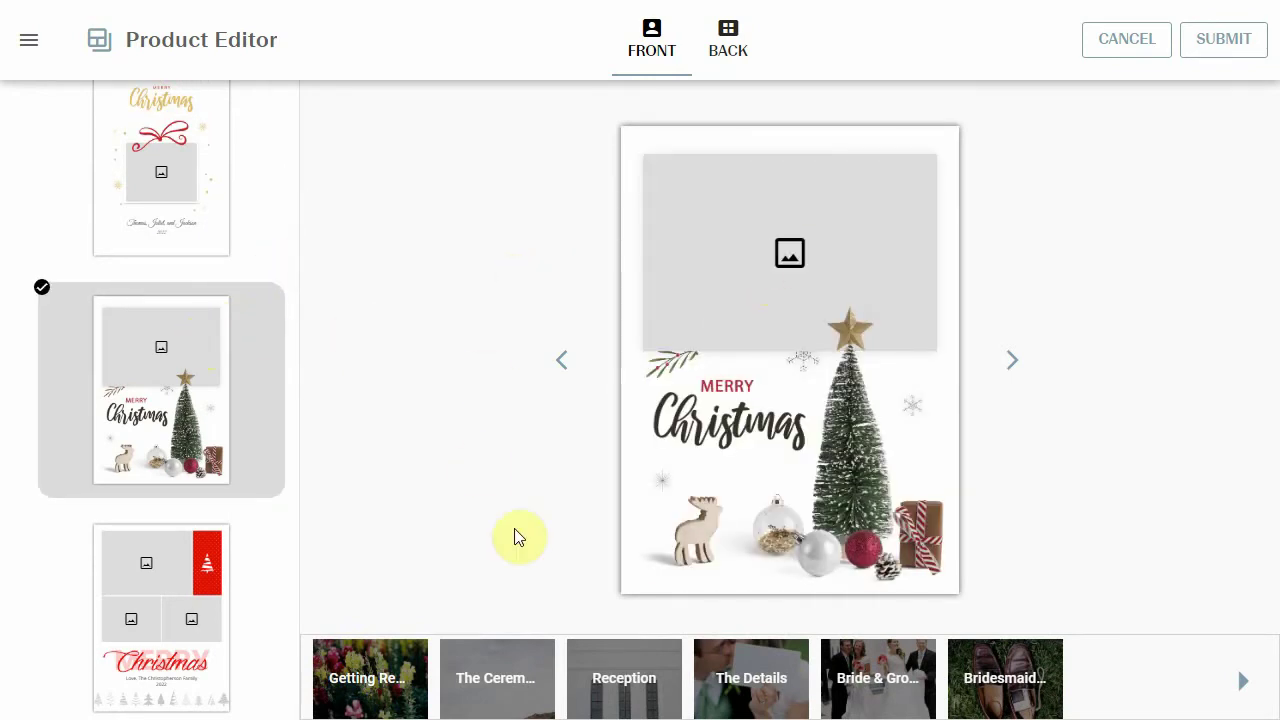
Place the close-up photo of the couple from Bride & Groom on the card front and crop it around their faces
{"action": "left_click", "coordinate": [880, 686]}
{"action": "left_click", "coordinate": [1238, 684]}
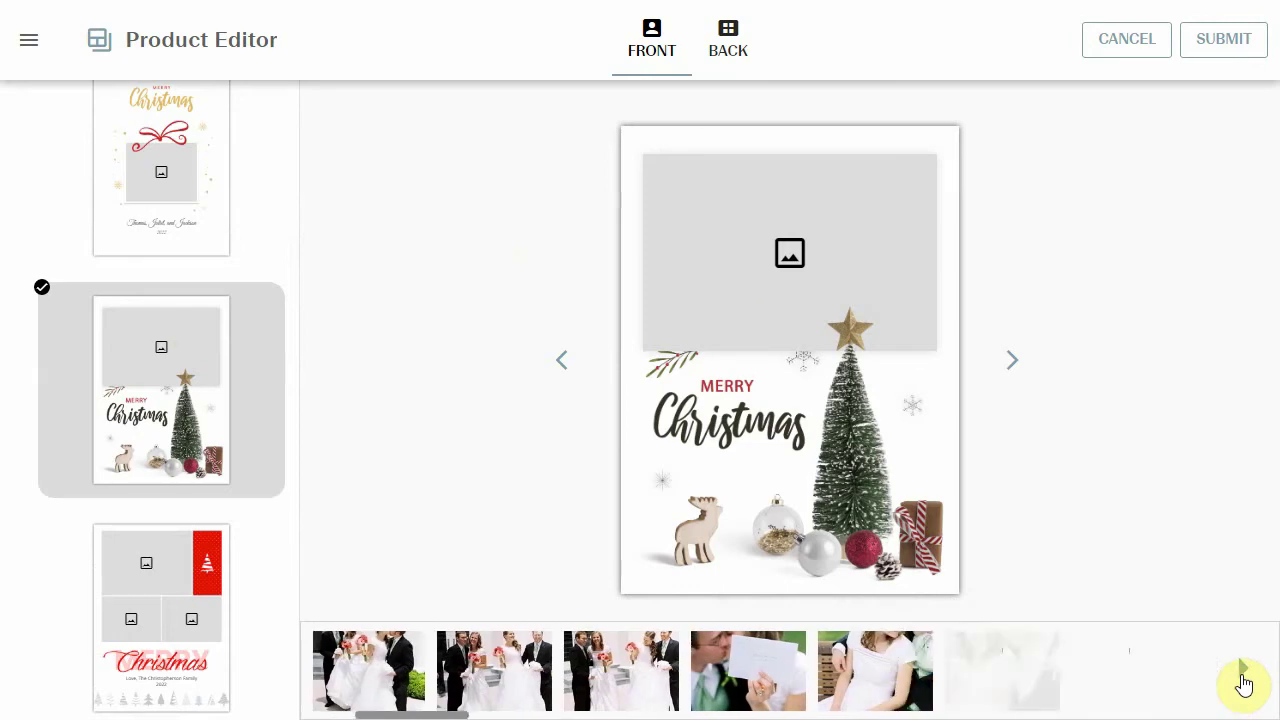
{"action": "left_click_drag", "start_coordinate": [757, 690], "coordinate": [770, 273]}
{"action": "left_click", "coordinate": [770, 274]}
{"action": "left_click_drag", "start_coordinate": [692, 415], "coordinate": [569, 149]}
{"action": "left_click_drag", "start_coordinate": [749, 287], "coordinate": [820, 330]}
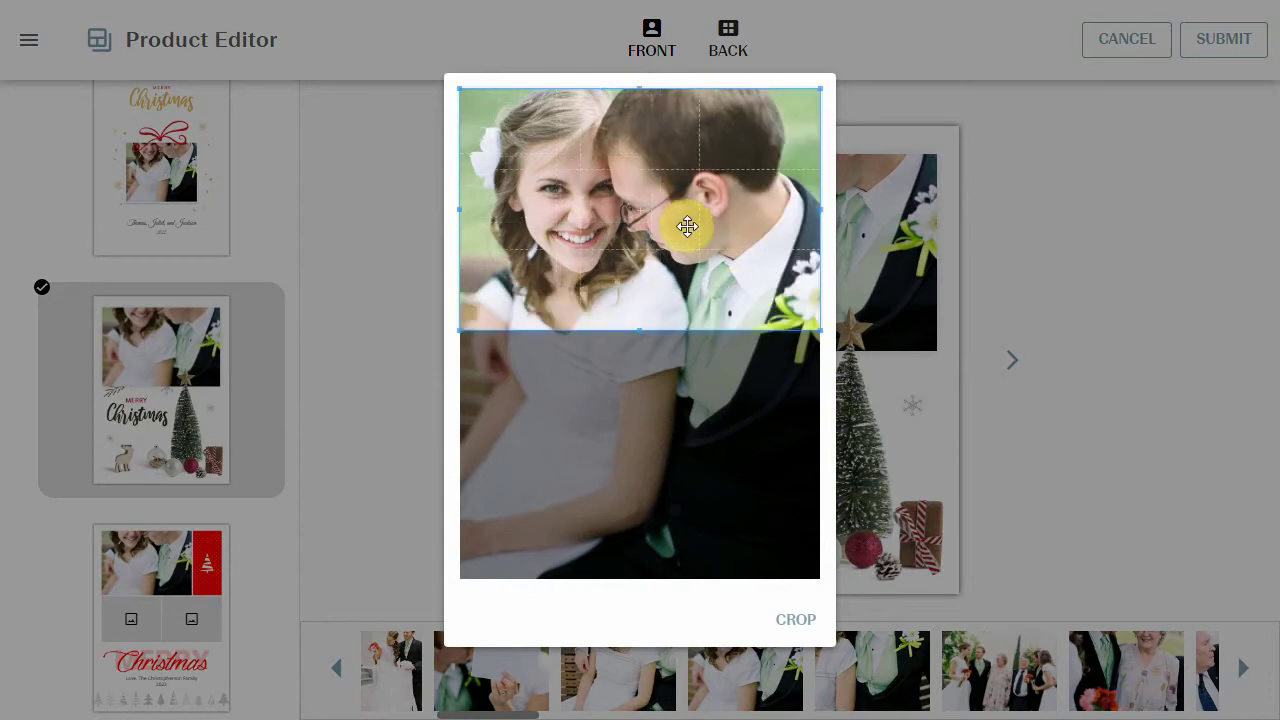
{"action": "left_click_drag", "start_coordinate": [686, 223], "coordinate": [686, 237]}
{"action": "left_click", "coordinate": [800, 619]}
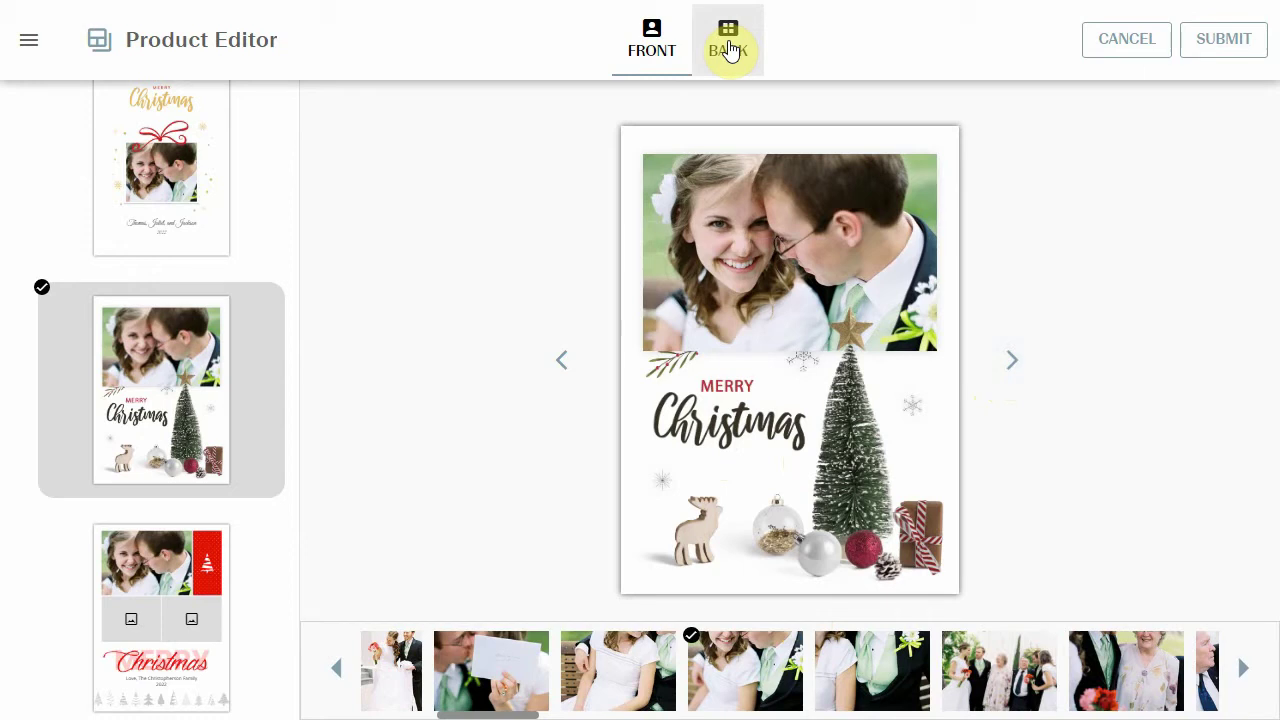
Choose the back design with the patterned red border and row of gifts, and compare it with the card front
{"action": "left_click", "coordinate": [1008, 362]}
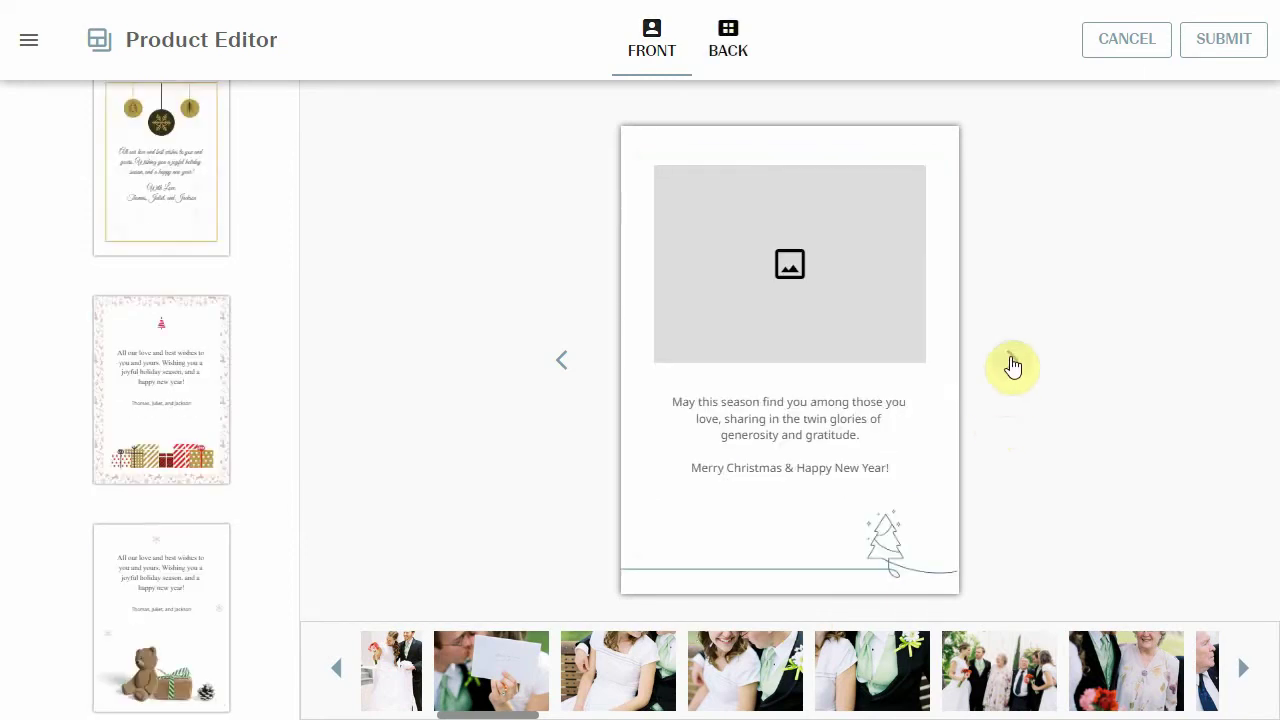
{"action": "scroll", "coordinate": [290, 250], "scroll_direction": "up", "scroll_amount": 3}
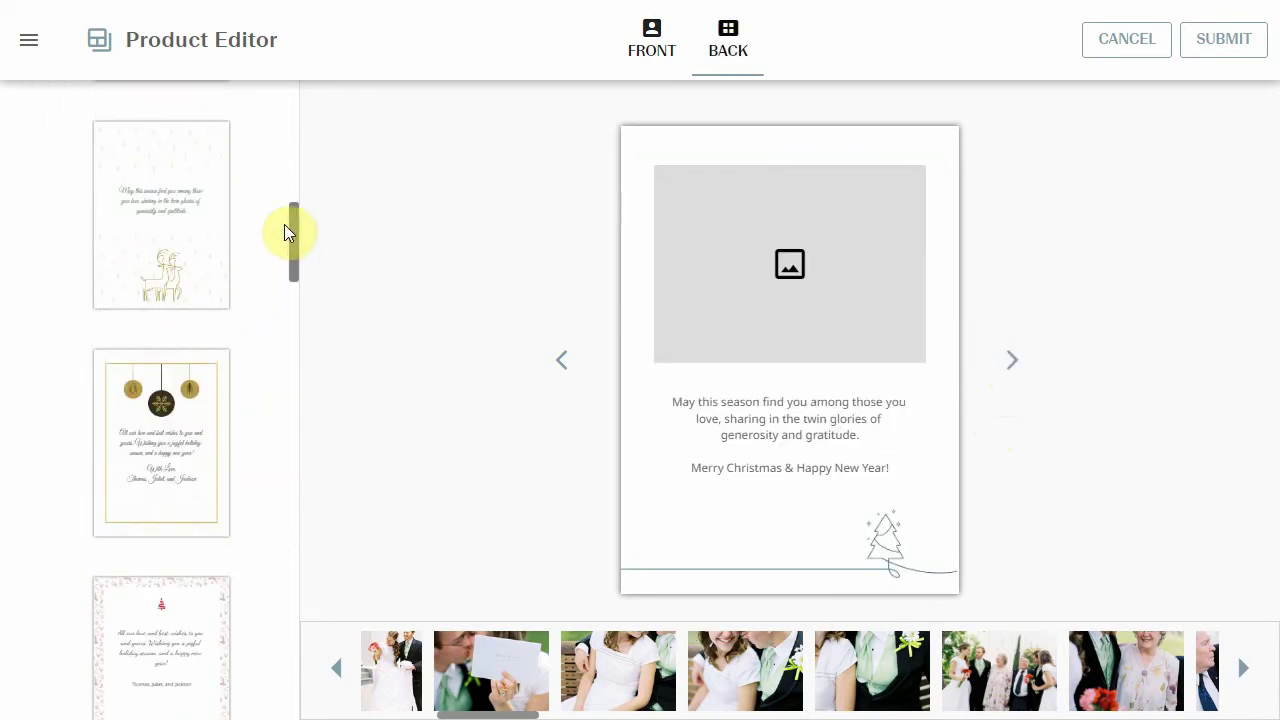
{"action": "scroll", "coordinate": [282, 236], "scroll_direction": "up", "scroll_amount": 3}
{"action": "scroll", "coordinate": [280, 110], "scroll_direction": "down", "scroll_amount": 5}
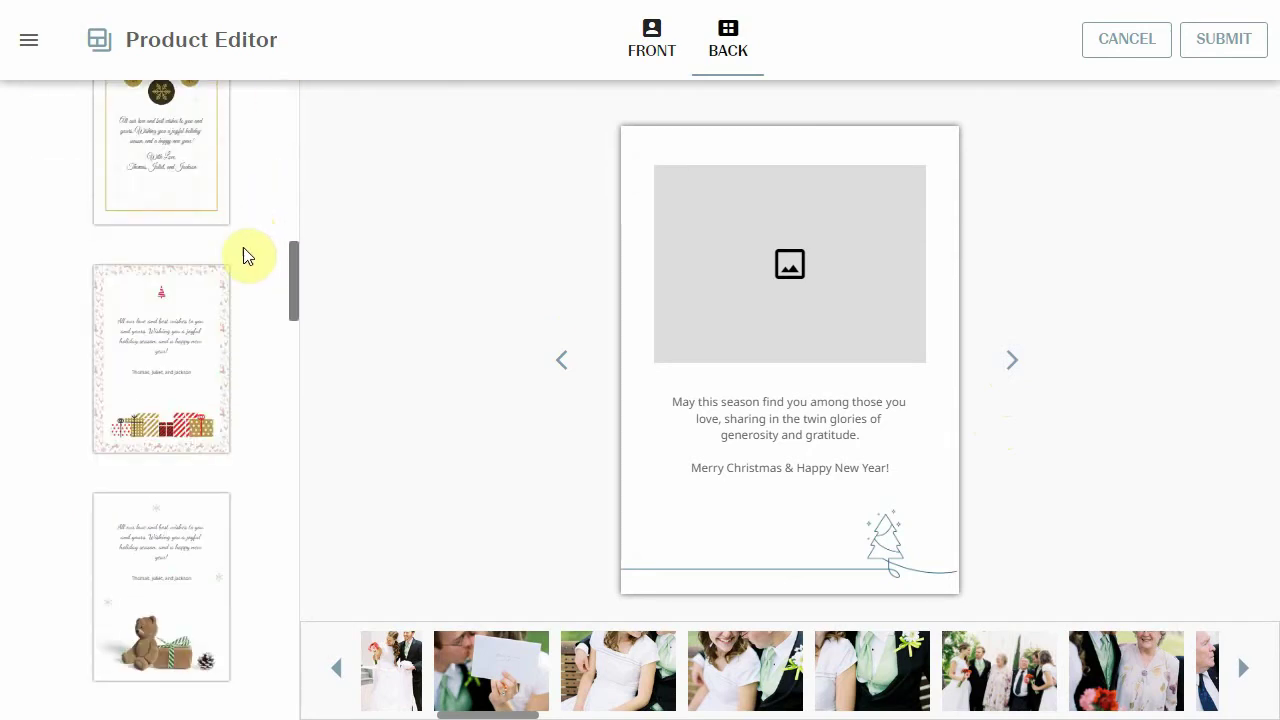
{"action": "scroll", "coordinate": [252, 300], "scroll_direction": "down", "scroll_amount": 1}
{"action": "scroll", "coordinate": [252, 310], "scroll_direction": "down", "scroll_amount": 6}
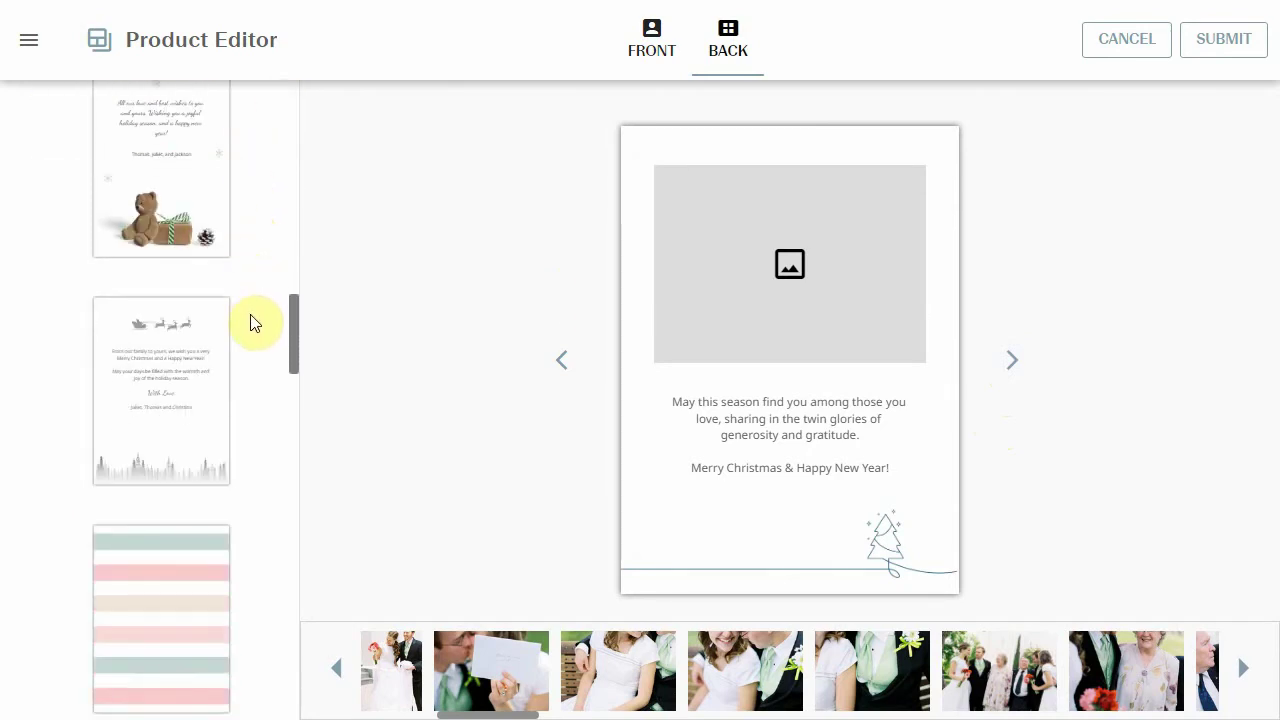
{"action": "scroll", "coordinate": [256, 330], "scroll_direction": "up", "scroll_amount": 7}
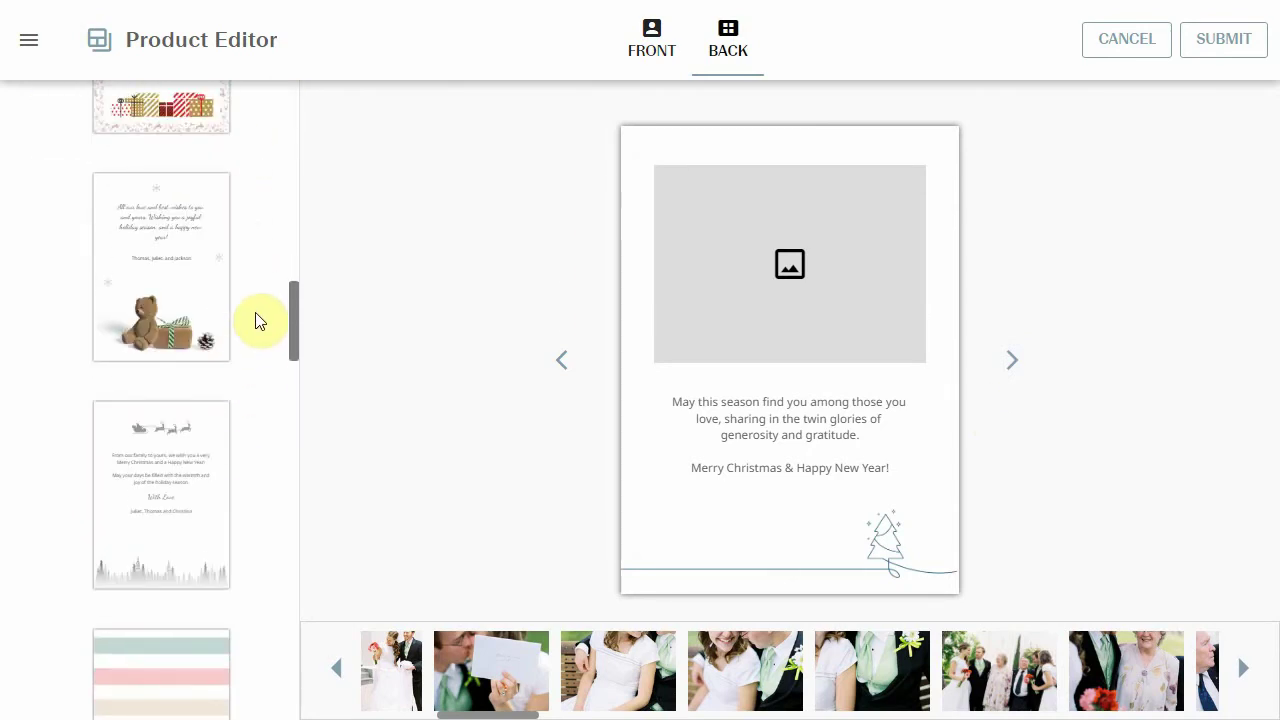
{"action": "left_click", "coordinate": [157, 318]}
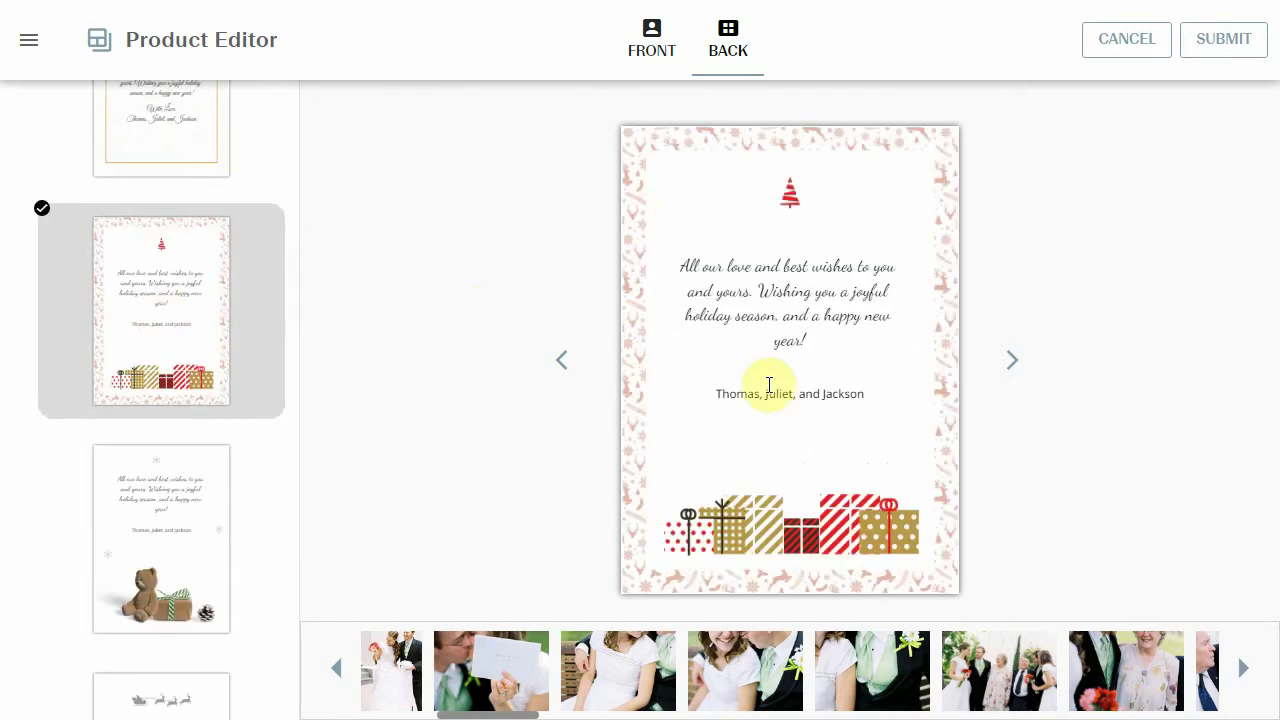
{"action": "left_click", "coordinate": [649, 46]}
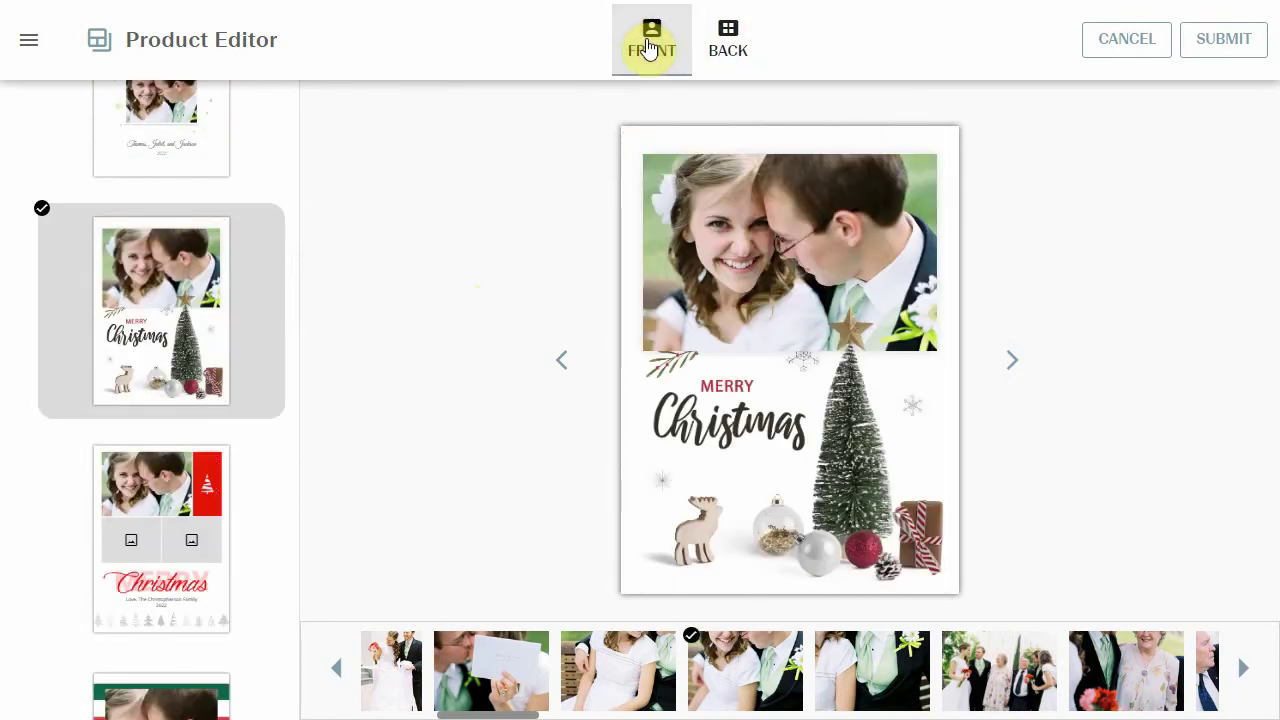
{"action": "left_click", "coordinate": [727, 45]}
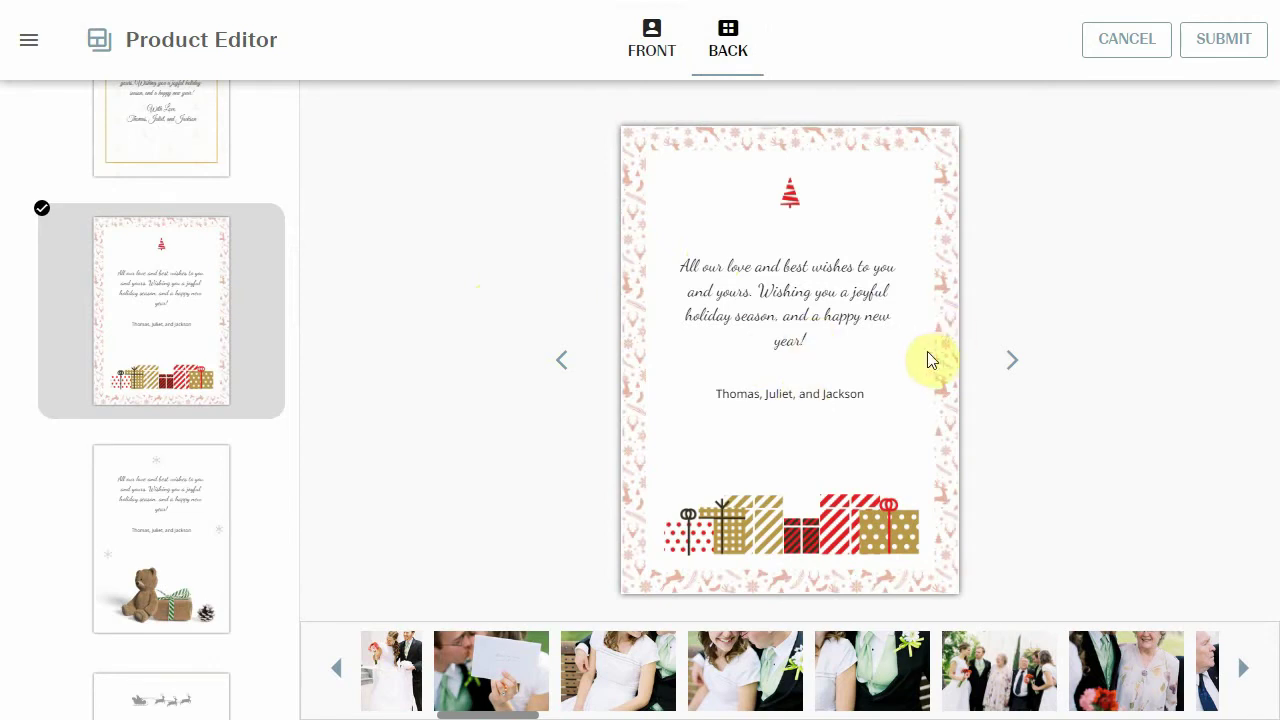
Replace the signature names on the card back with the family's name and view the fonts available for it
{"action": "left_click", "coordinate": [790, 283]}
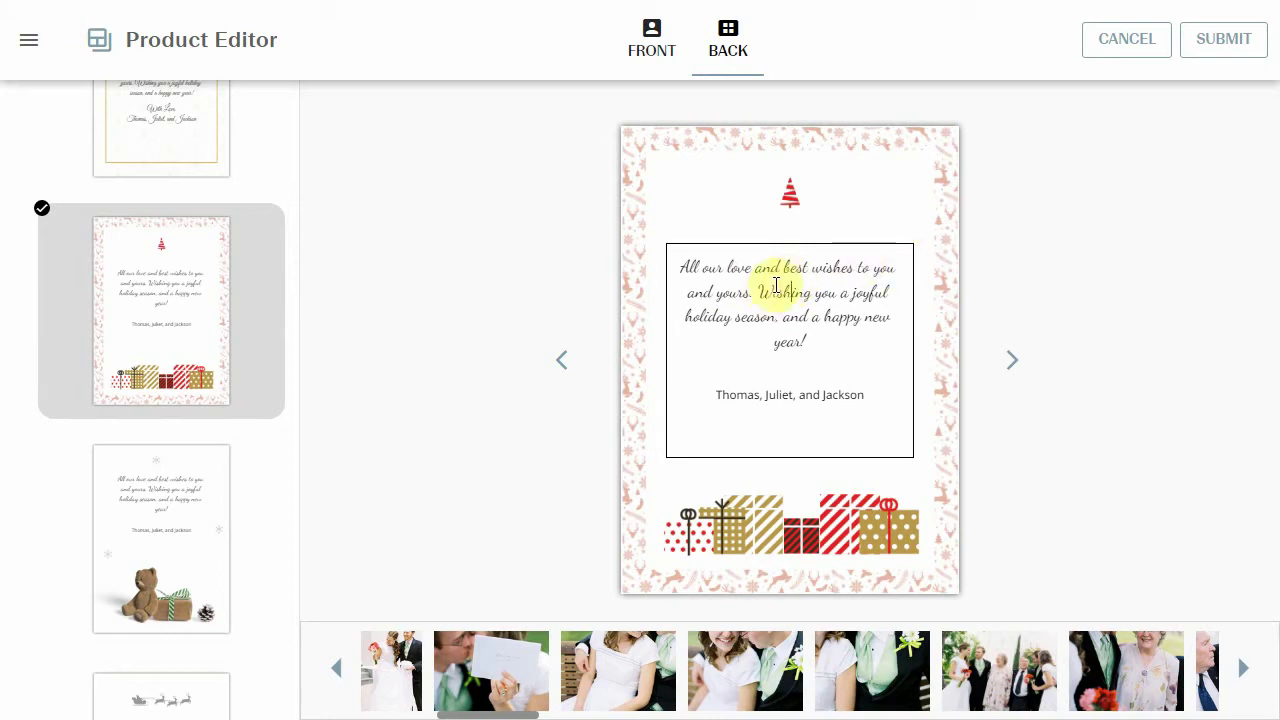
{"action": "left_click_drag", "start_coordinate": [877, 397], "coordinate": [691, 388]}
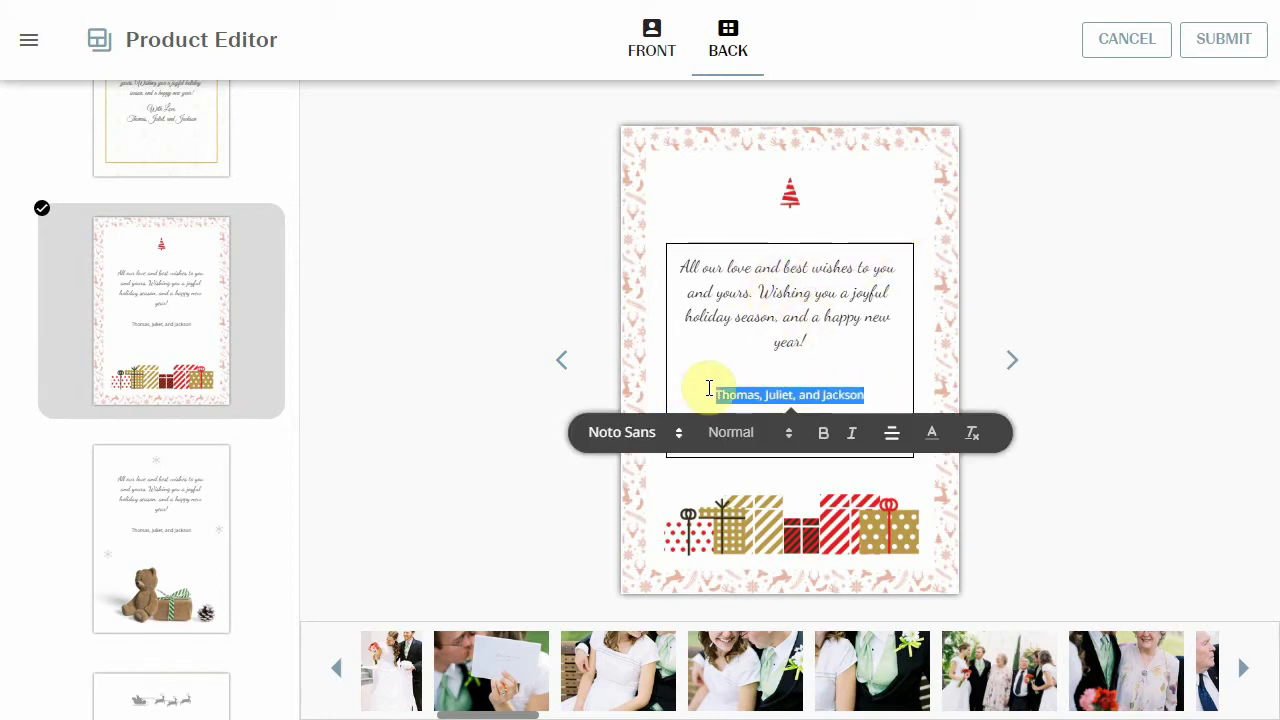
{"action": "type", "text": "The Ellis Family"}
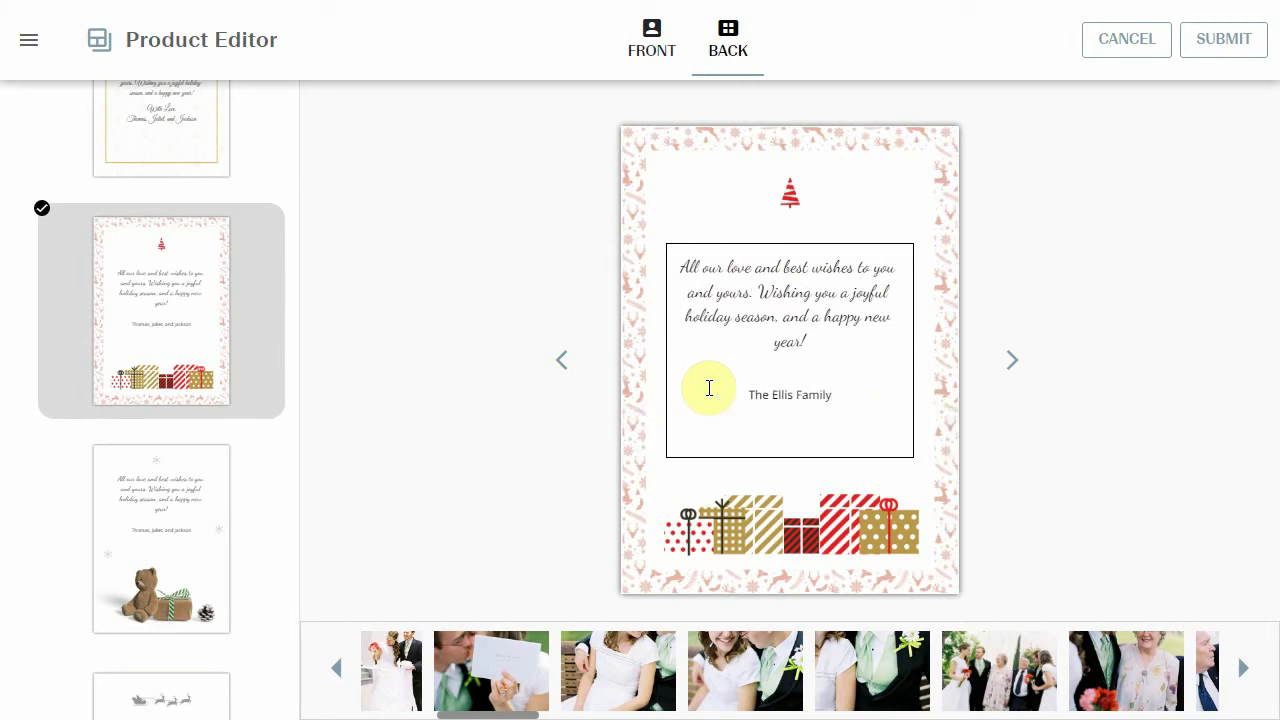
{"action": "key", "text": "shift+Home"}
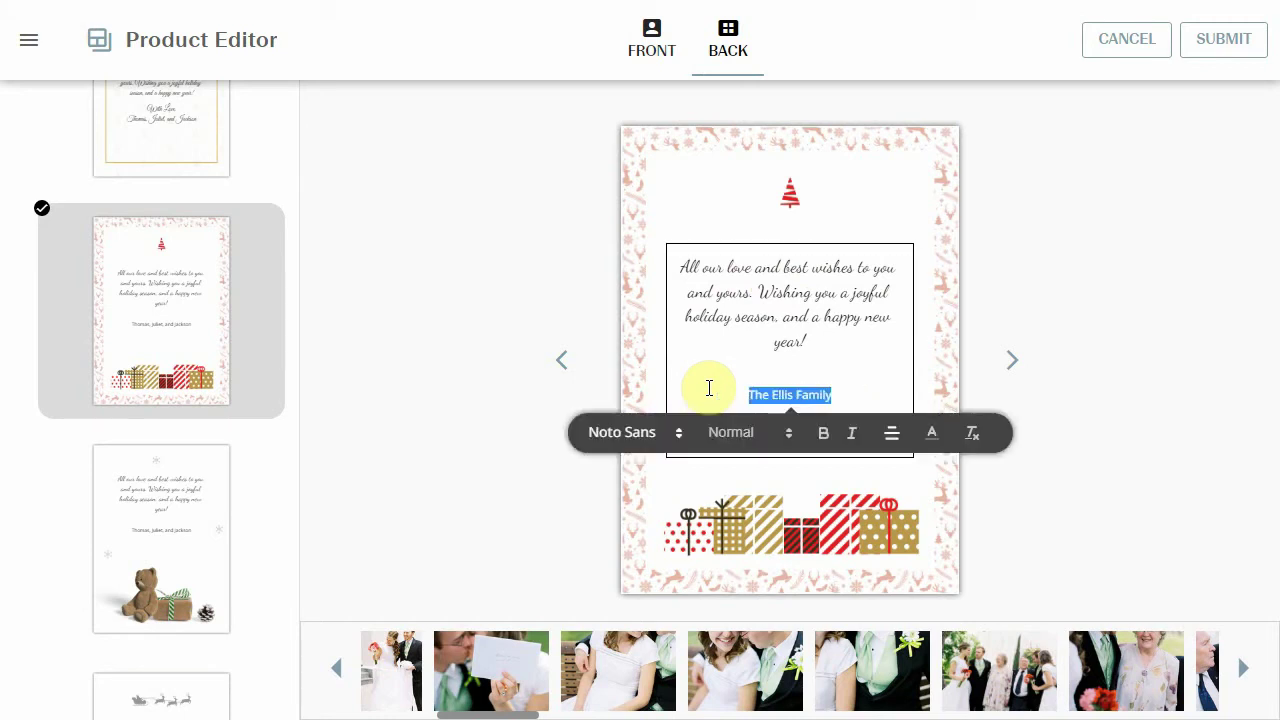
{"action": "left_click", "coordinate": [630, 434]}
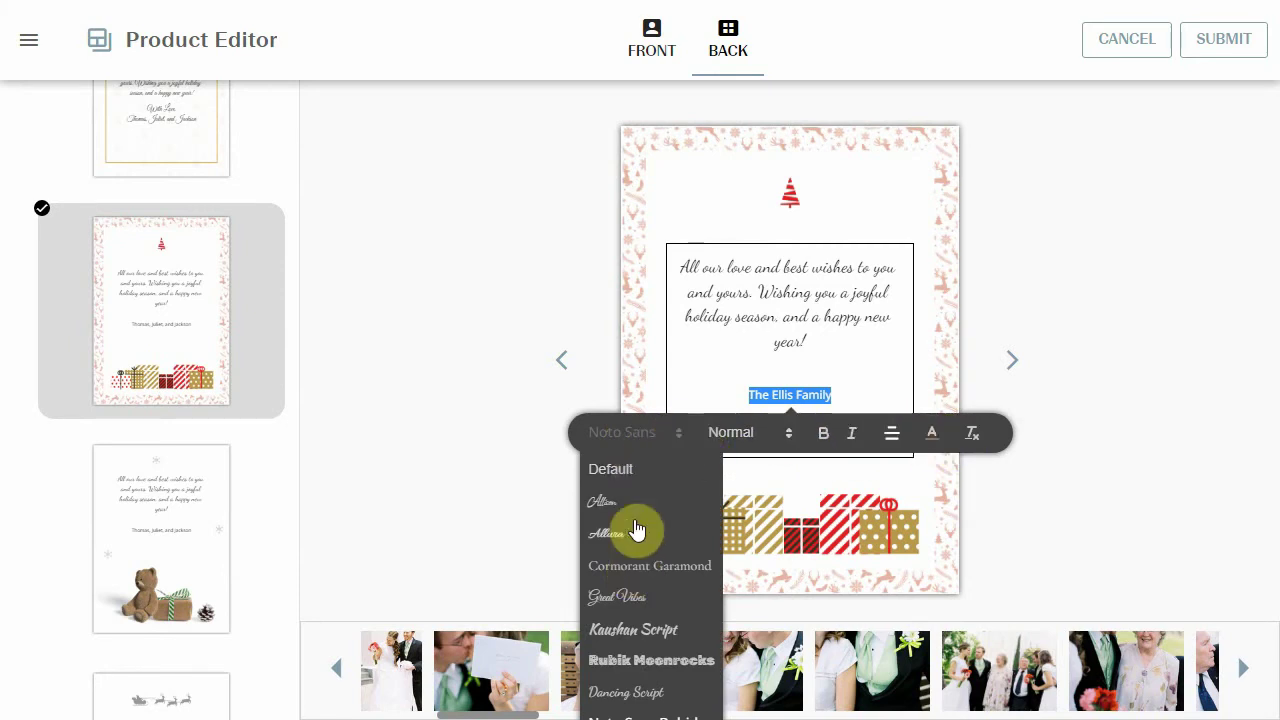
{"action": "left_click", "coordinate": [1197, 290]}
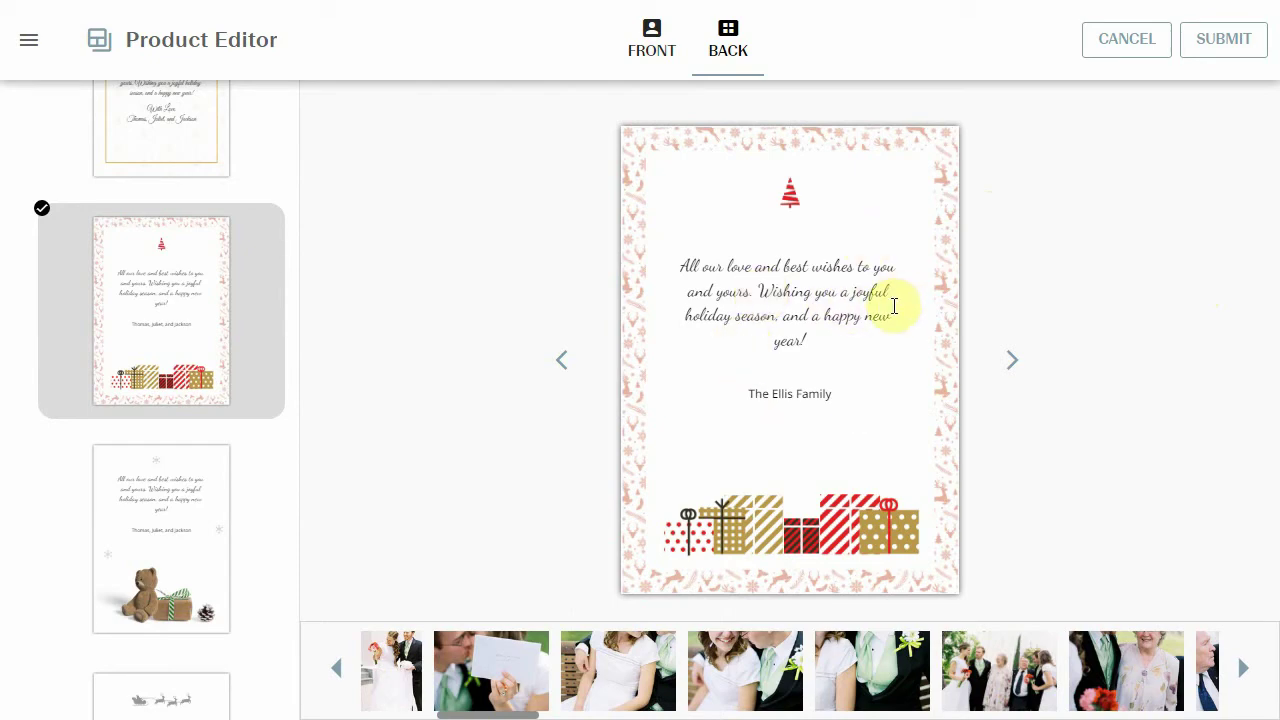
Submit the finished Christmas card design, finalize it and confirm the submission
{"action": "left_click", "coordinate": [1242, 42]}
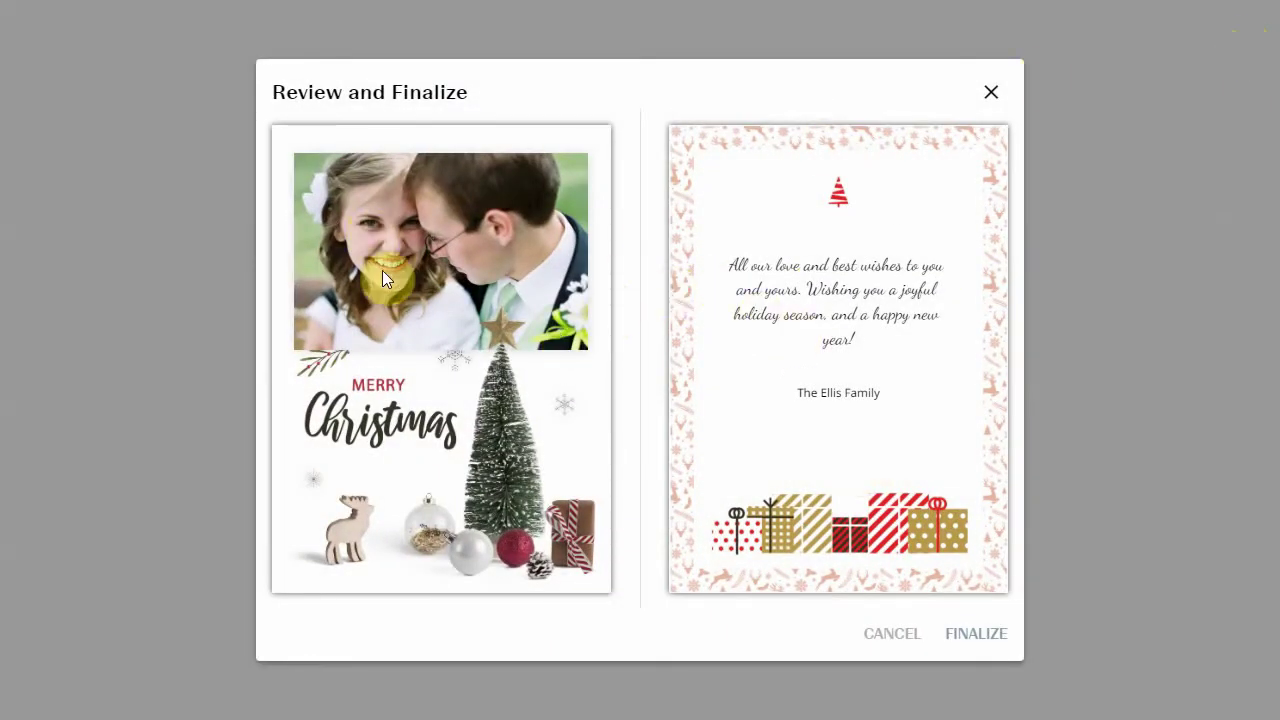
{"action": "left_click", "coordinate": [976, 633]}
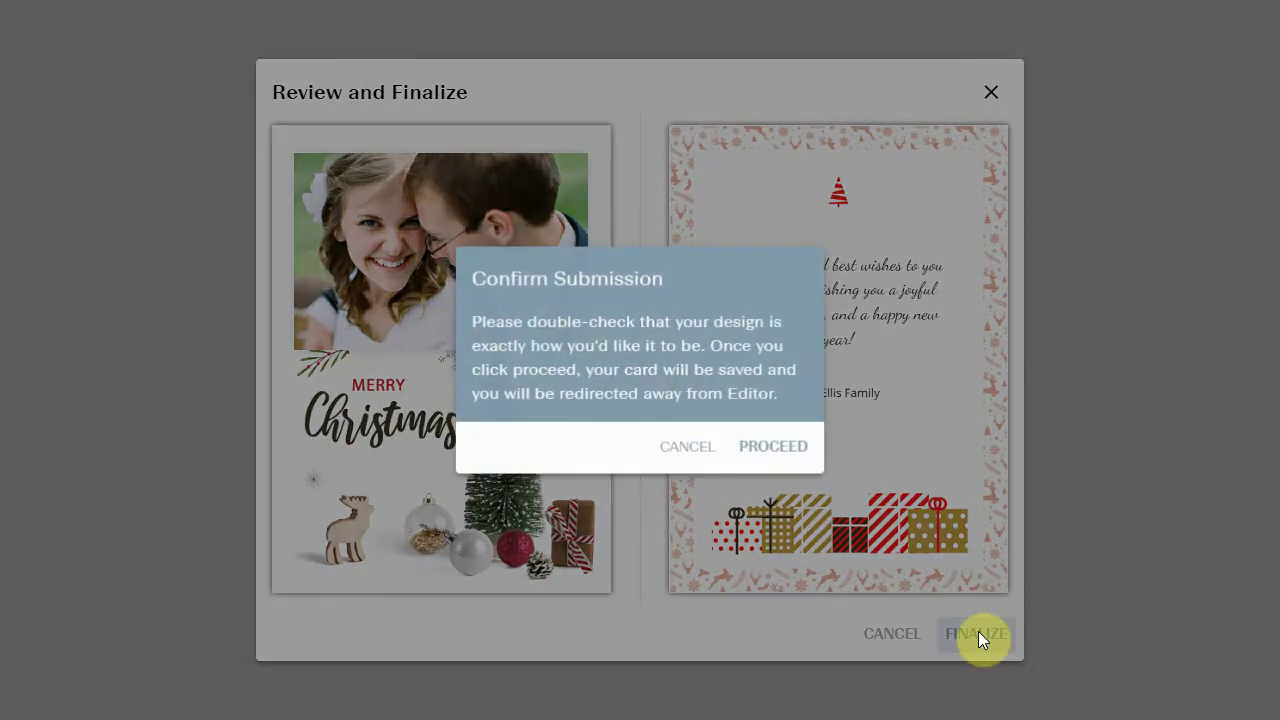
{"action": "left_click", "coordinate": [776, 450]}
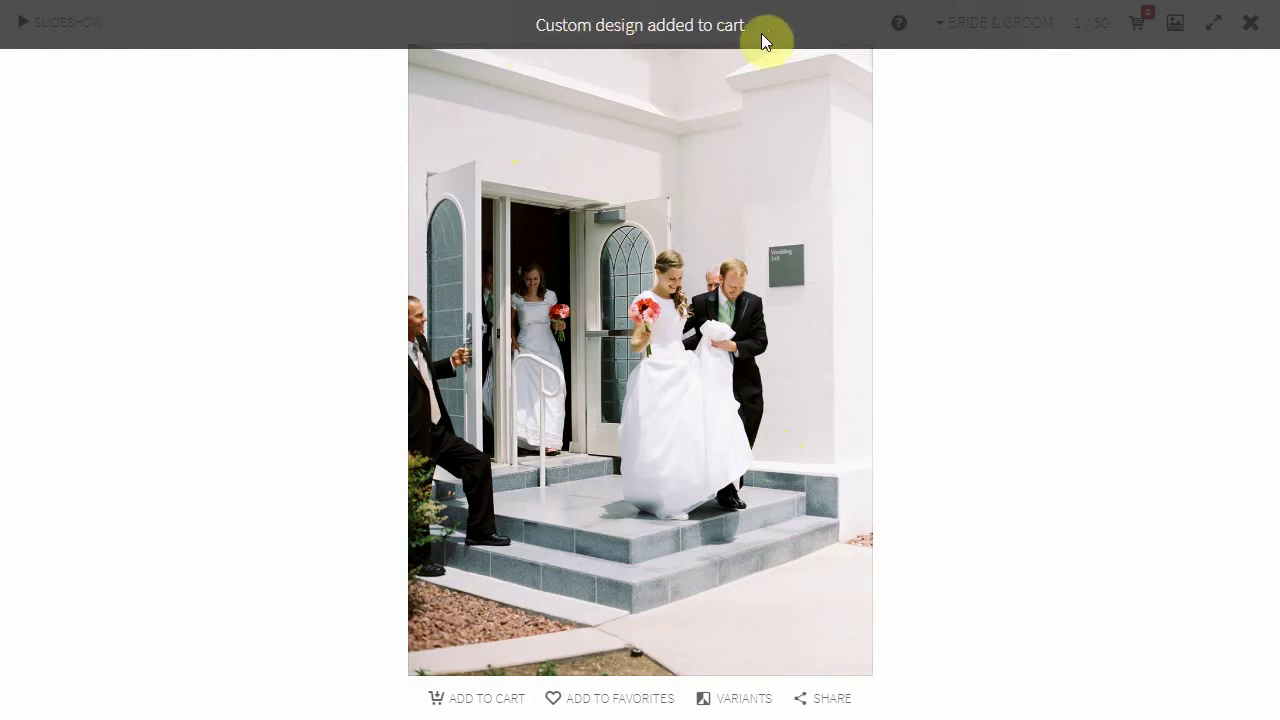
Open the cart and view enlarged previews of the front and back of the Custom Christmas Cards
{"action": "left_click", "coordinate": [1189, 232]}
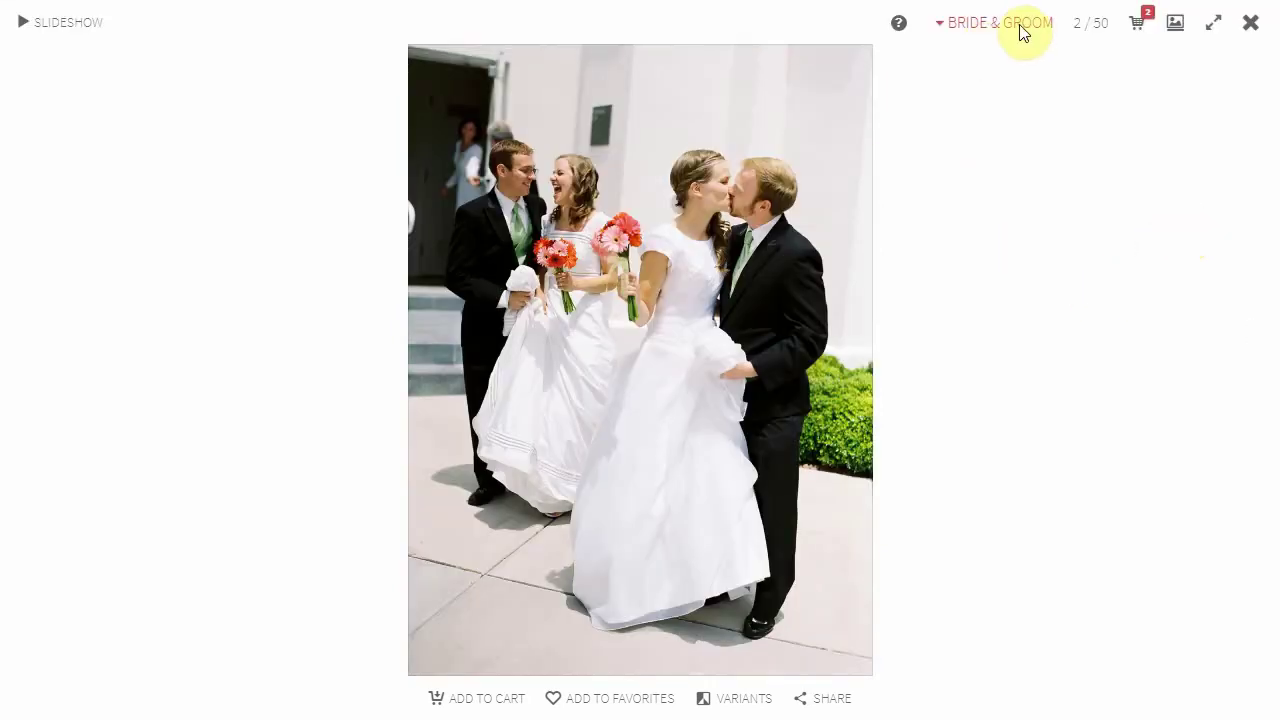
{"action": "left_click", "coordinate": [1137, 24]}
{"action": "scroll", "coordinate": [145, 255], "scroll_direction": "down", "scroll_amount": 5}
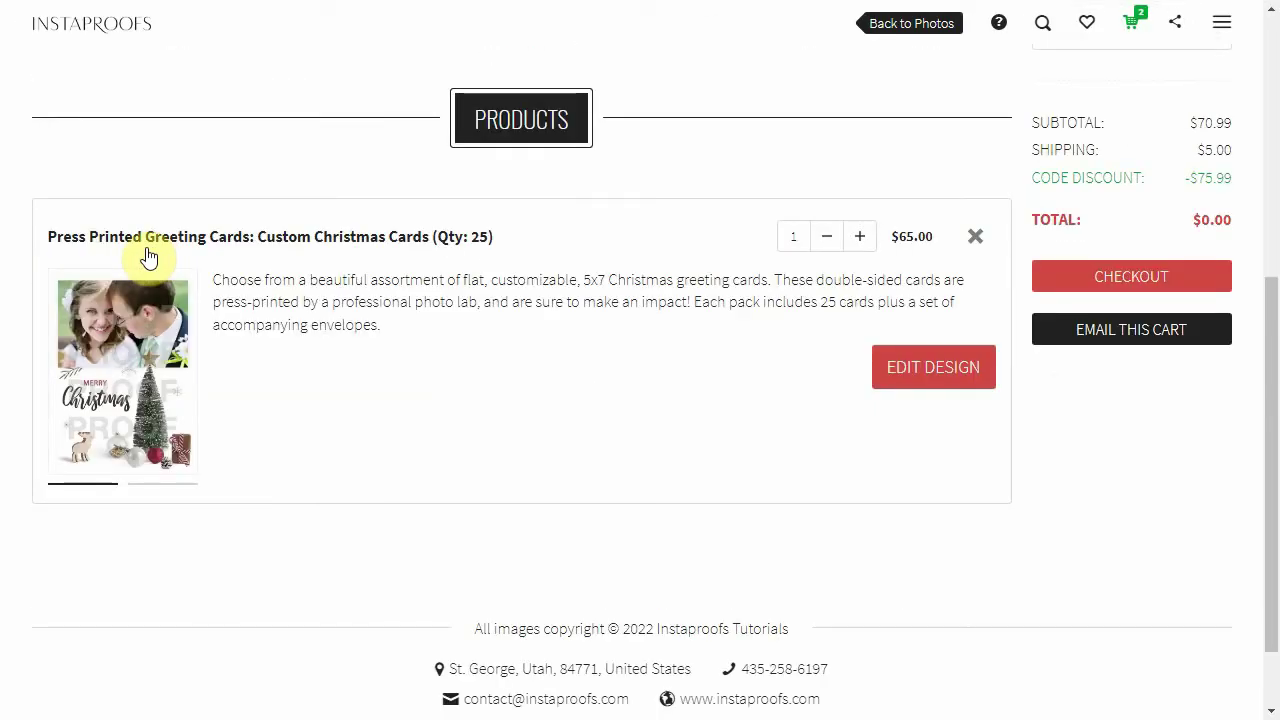
{"action": "left_click", "coordinate": [133, 387]}
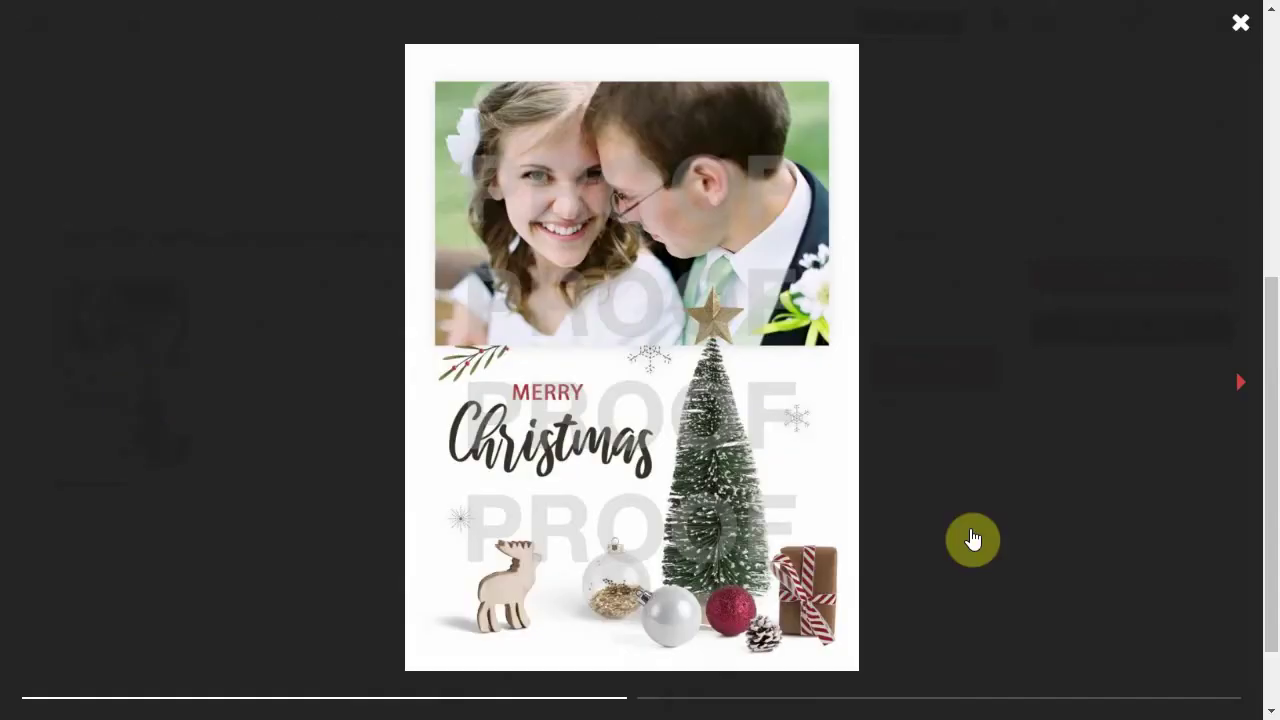
{"action": "left_click", "coordinate": [1100, 495]}
{"action": "left_click", "coordinate": [321, 452]}
{"action": "left_click", "coordinate": [1043, 397]}
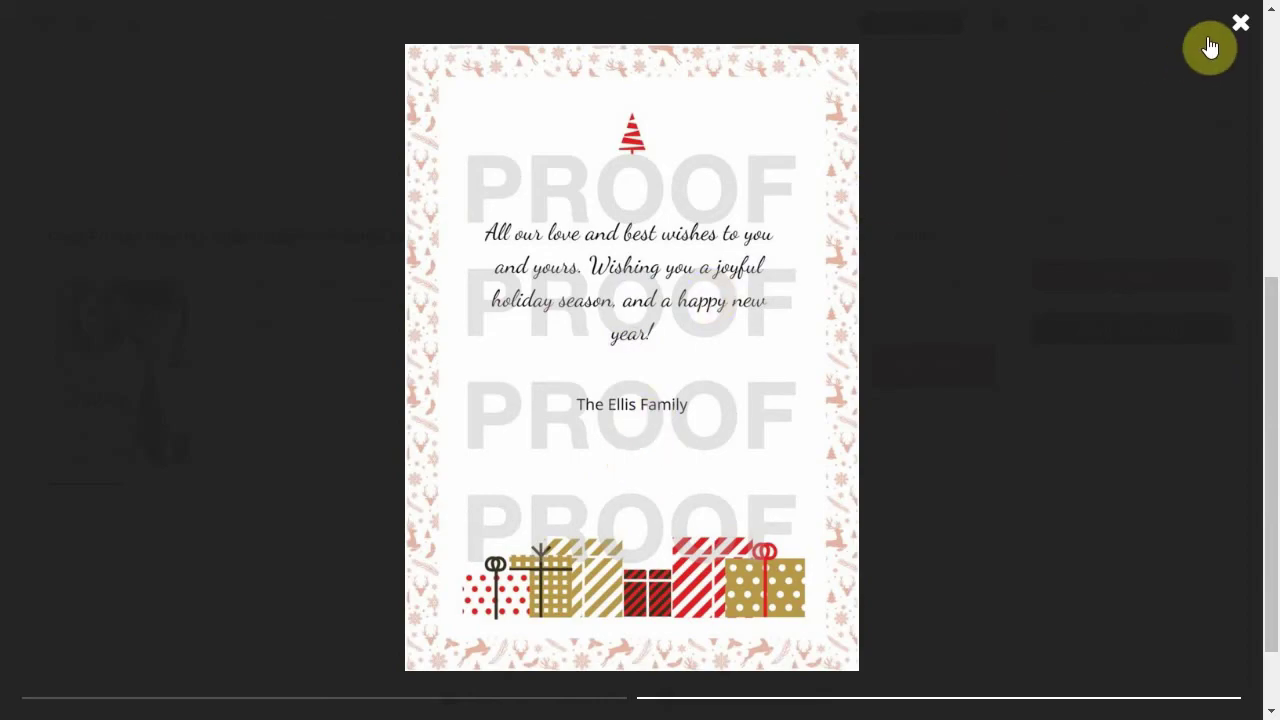
{"action": "left_click", "coordinate": [1241, 24]}
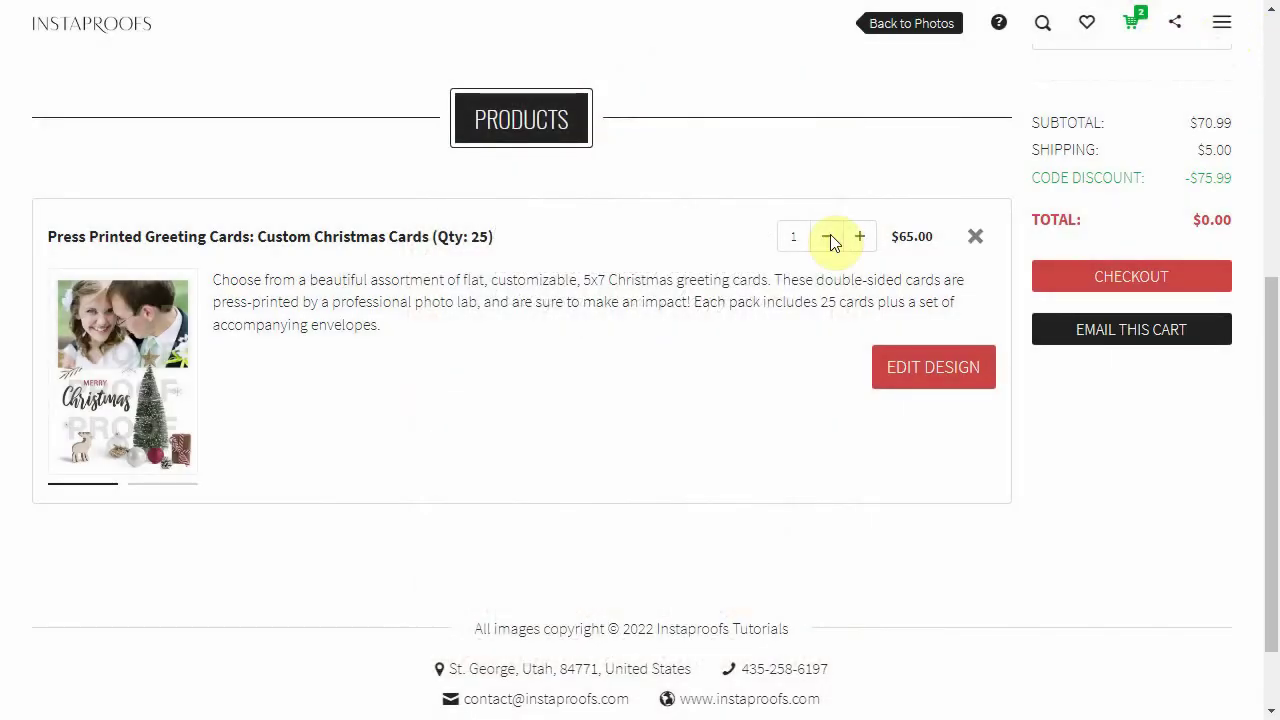
Check out the cart using the saved shipping details, place the order and view its receipt
{"action": "scroll", "coordinate": [586, 198], "scroll_direction": "up", "scroll_amount": 4}
{"action": "scroll", "coordinate": [640, 204], "scroll_direction": "down", "scroll_amount": 3}
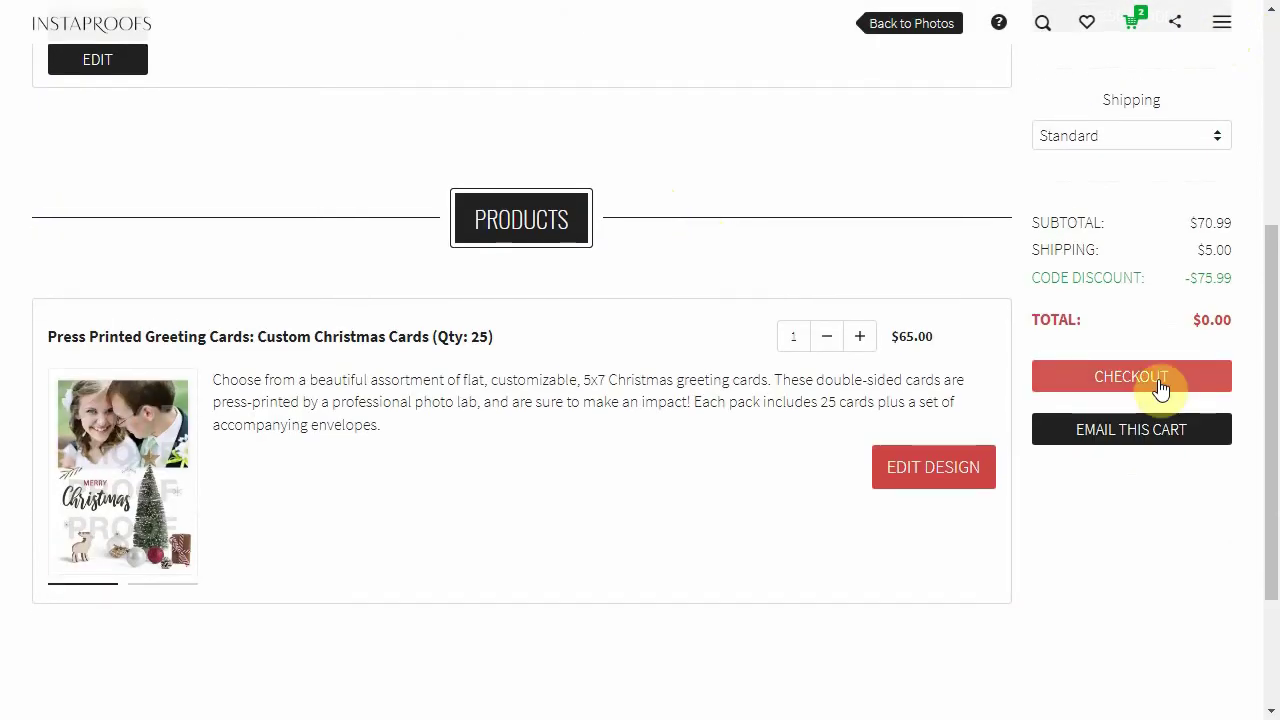
{"action": "left_click", "coordinate": [1160, 388]}
{"action": "left_click", "coordinate": [300, 287]}
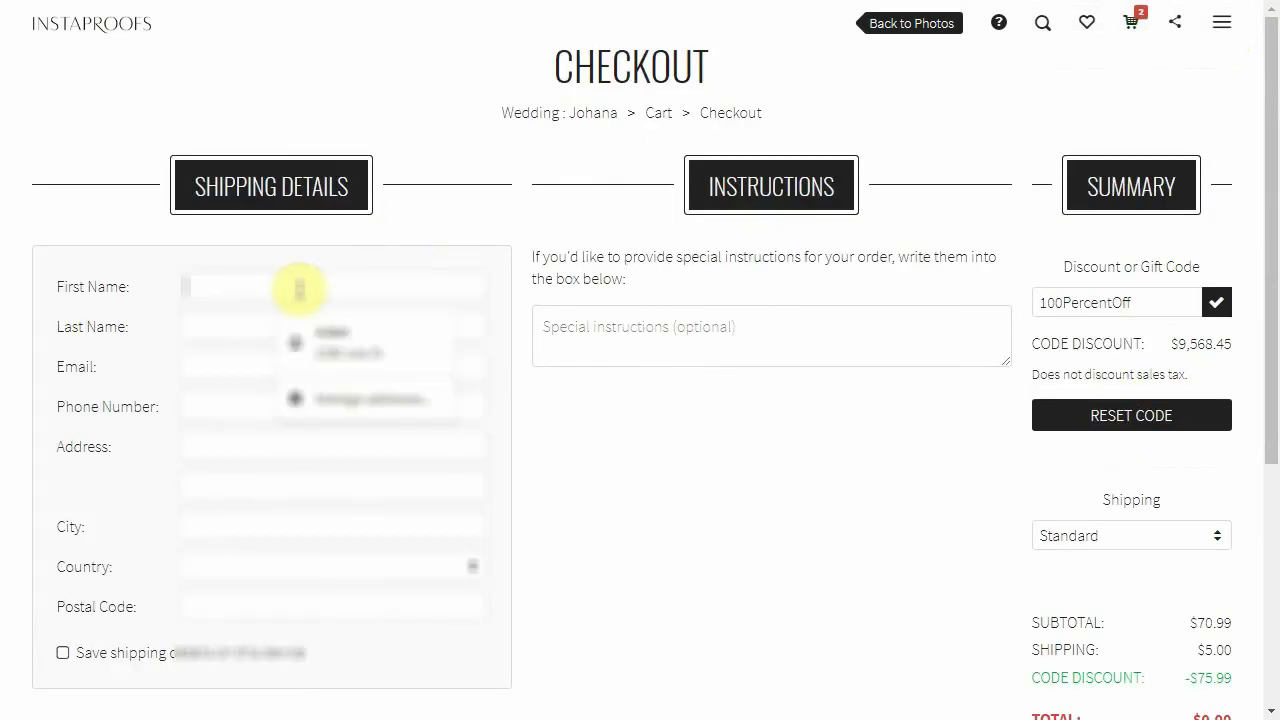
{"action": "left_click", "coordinate": [322, 338]}
{"action": "scroll", "coordinate": [820, 415], "scroll_direction": "down", "scroll_amount": 2}
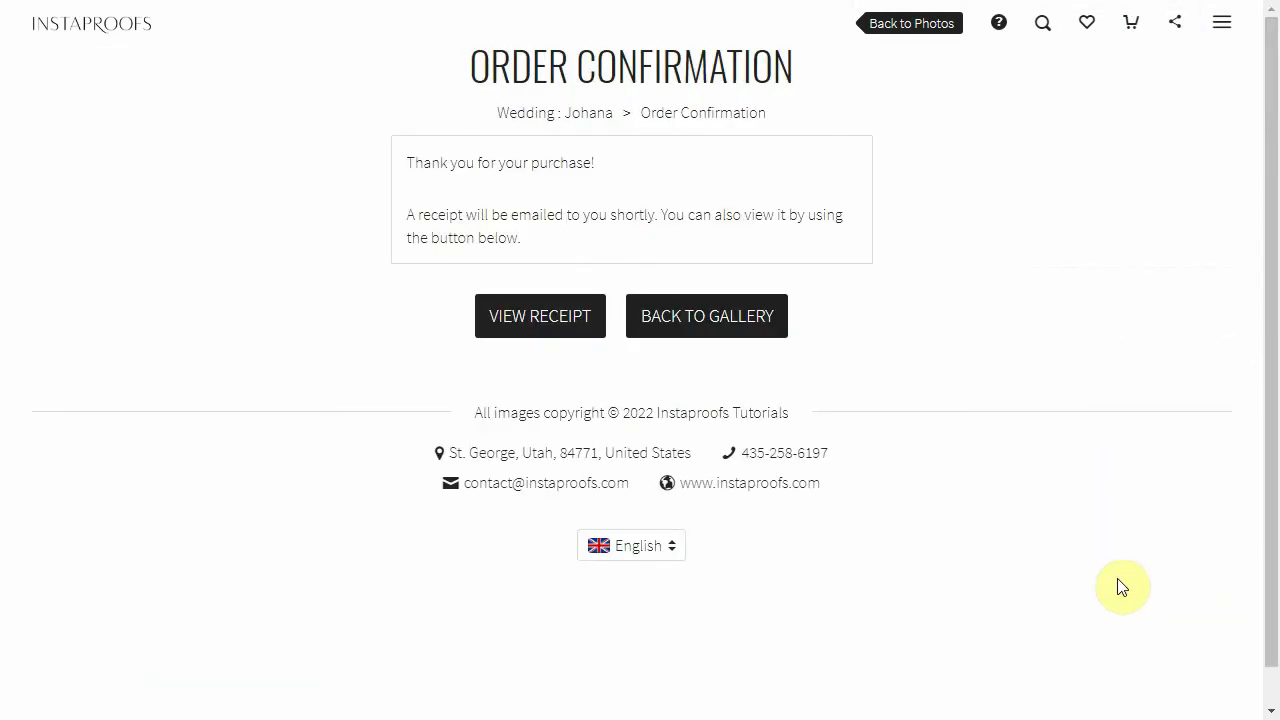
{"action": "left_click", "coordinate": [543, 314]}
{"action": "scroll", "coordinate": [557, 274], "scroll_direction": "down", "scroll_amount": 7}
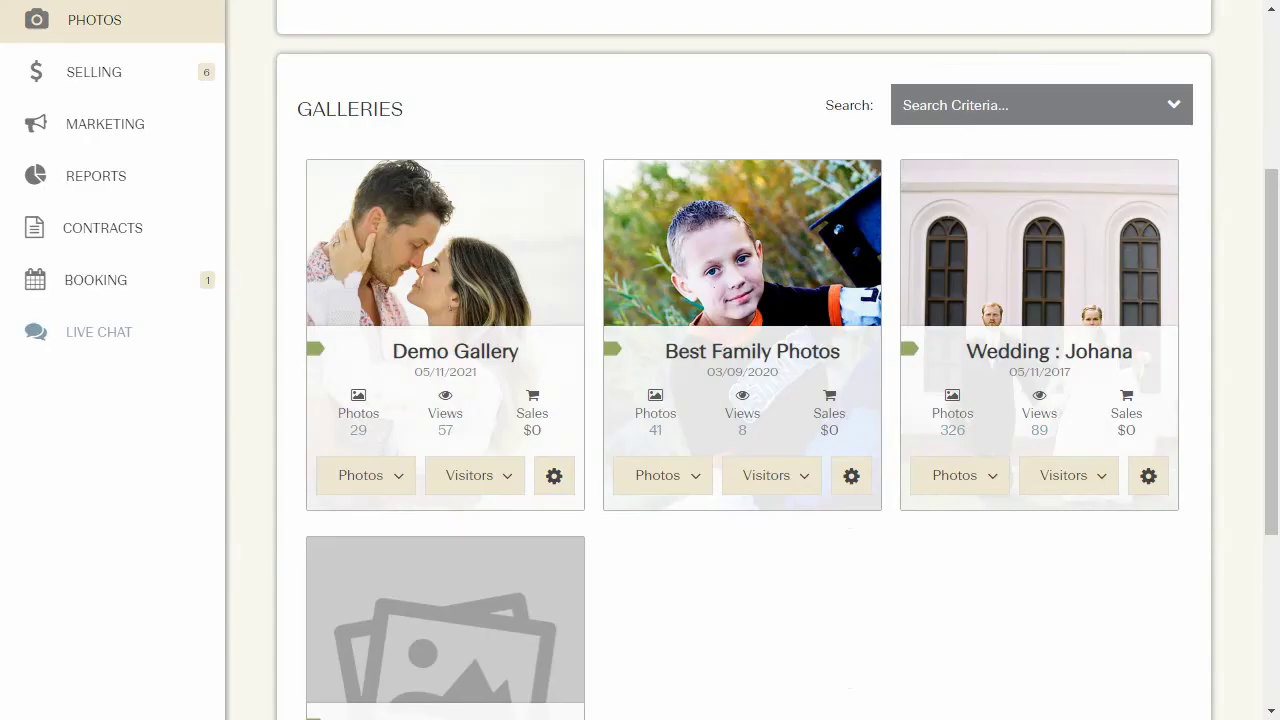
Open the newest Wedding : Johana order in the client orders and preview the front design of its Christmas card
{"action": "mouse_move", "coordinate": [96, 74]}
{"action": "scroll", "coordinate": [170, 126], "scroll_direction": "up", "scroll_amount": 3}
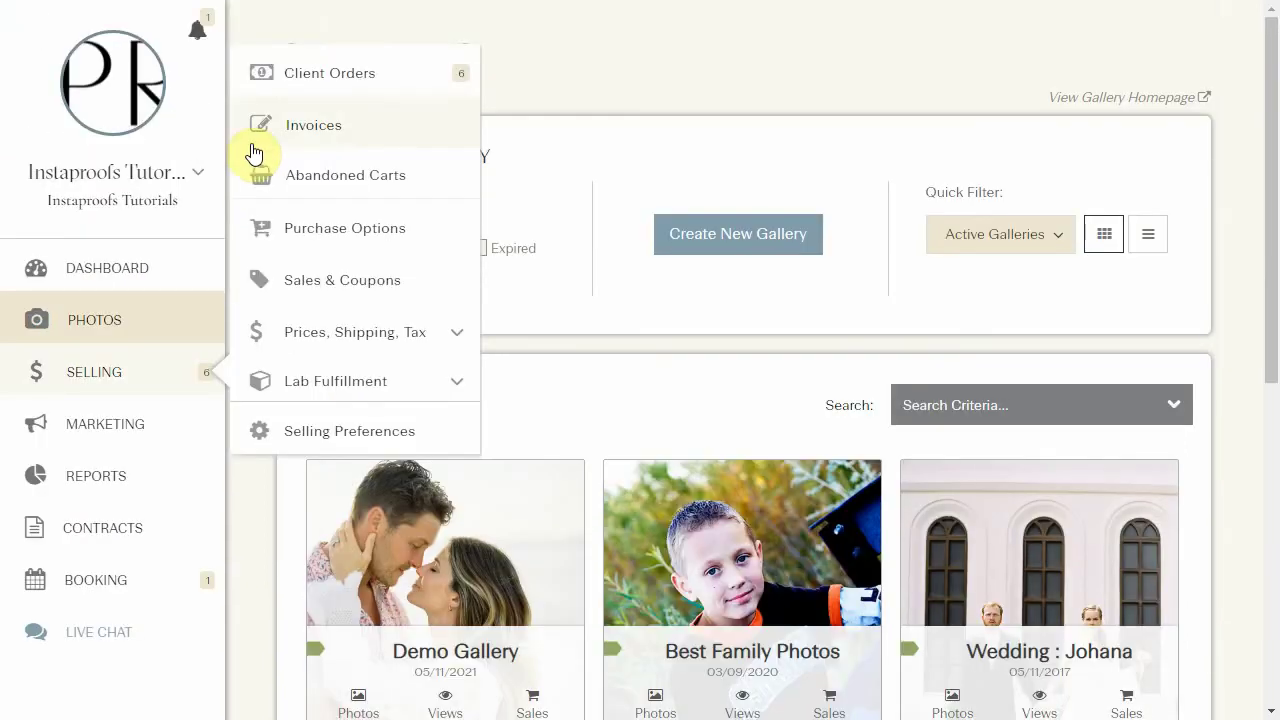
{"action": "left_click", "coordinate": [320, 82]}
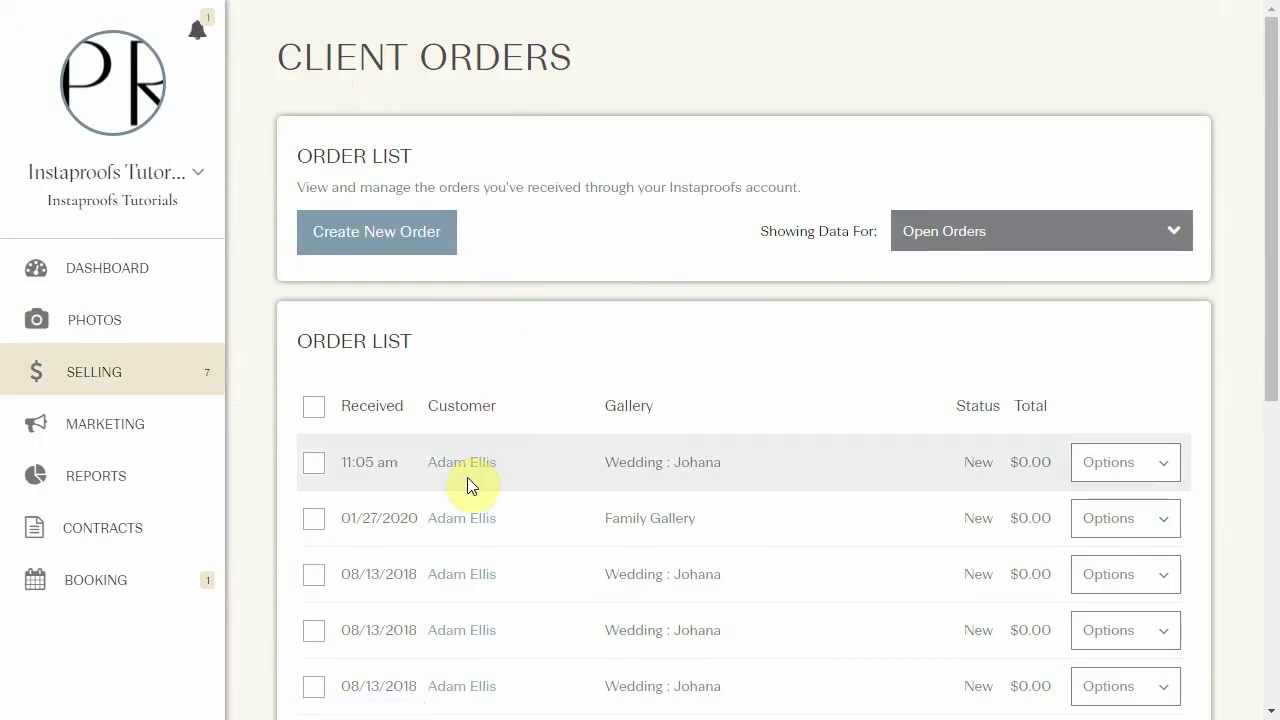
{"action": "left_click", "coordinate": [472, 470]}
{"action": "scroll", "coordinate": [529, 120], "scroll_direction": "down", "scroll_amount": 6}
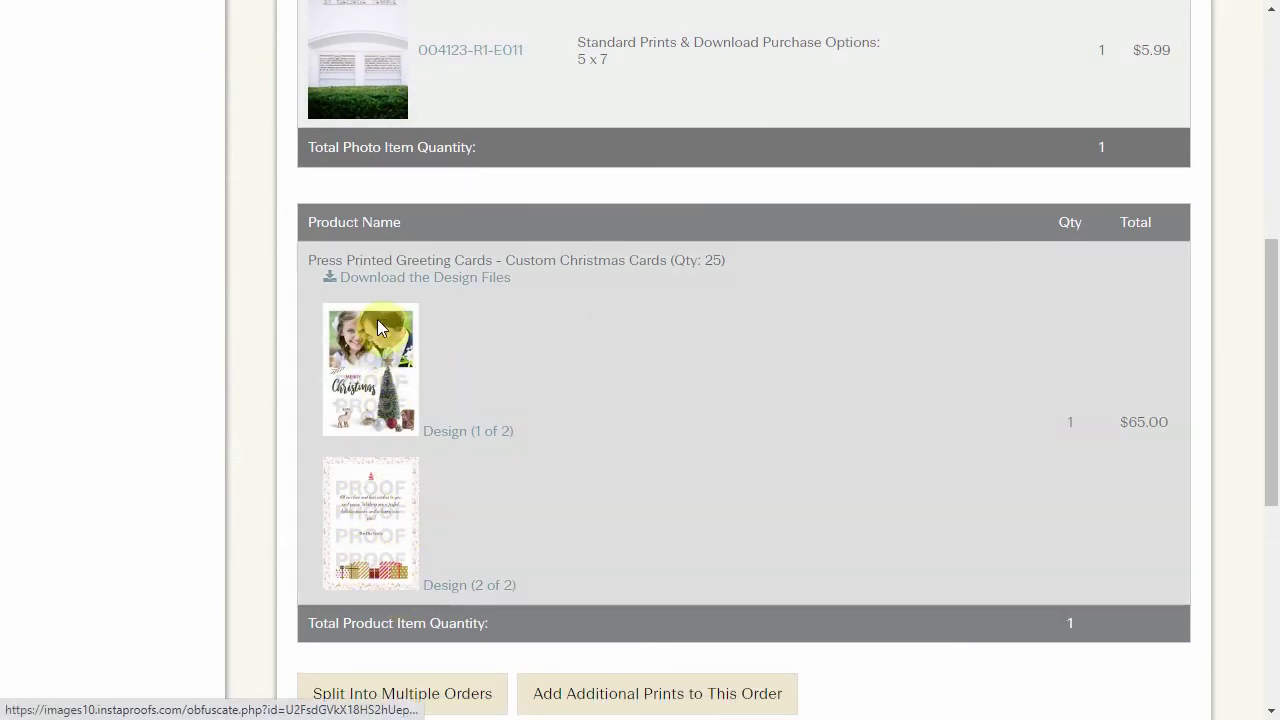
{"action": "left_click", "coordinate": [370, 380]}
{"action": "left_click", "coordinate": [946, 66]}
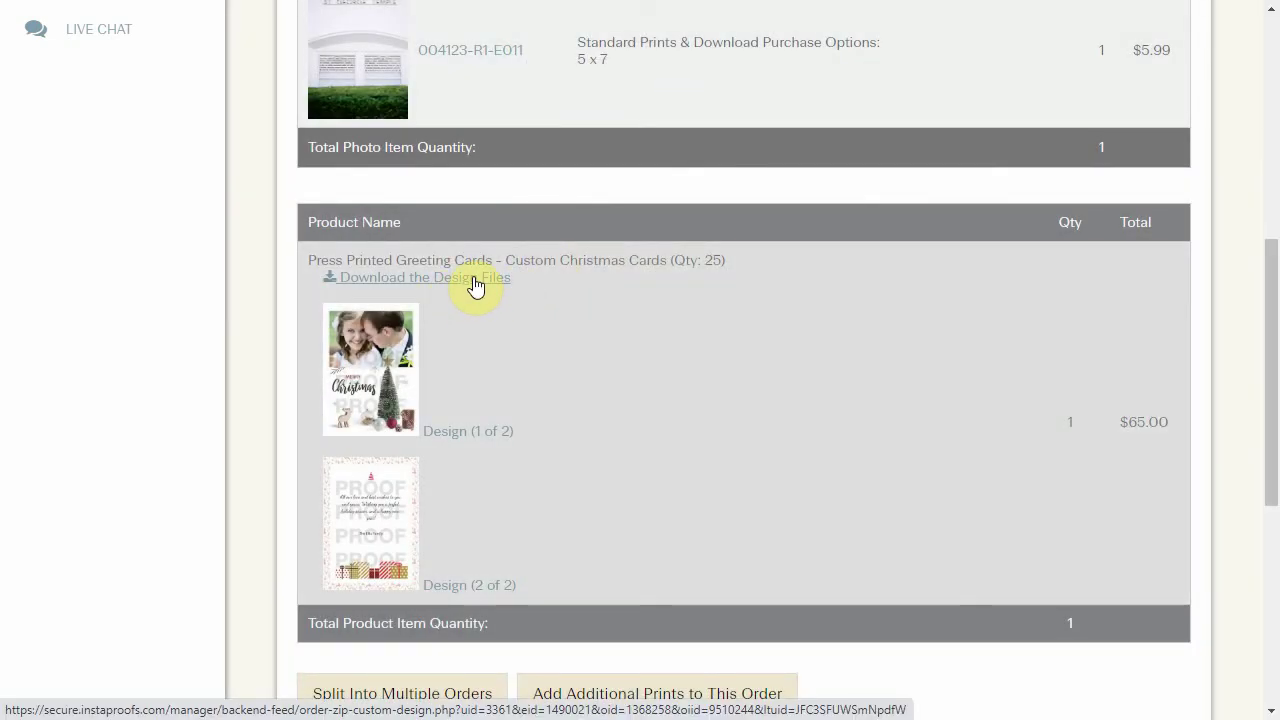
Begin lab fulfillment for the order and set the Christmas cards' lab size to 5x7 Press Printed Cards, Smooth Matte (25 Pack)
{"action": "scroll", "coordinate": [594, 277], "scroll_direction": "up", "scroll_amount": 4}
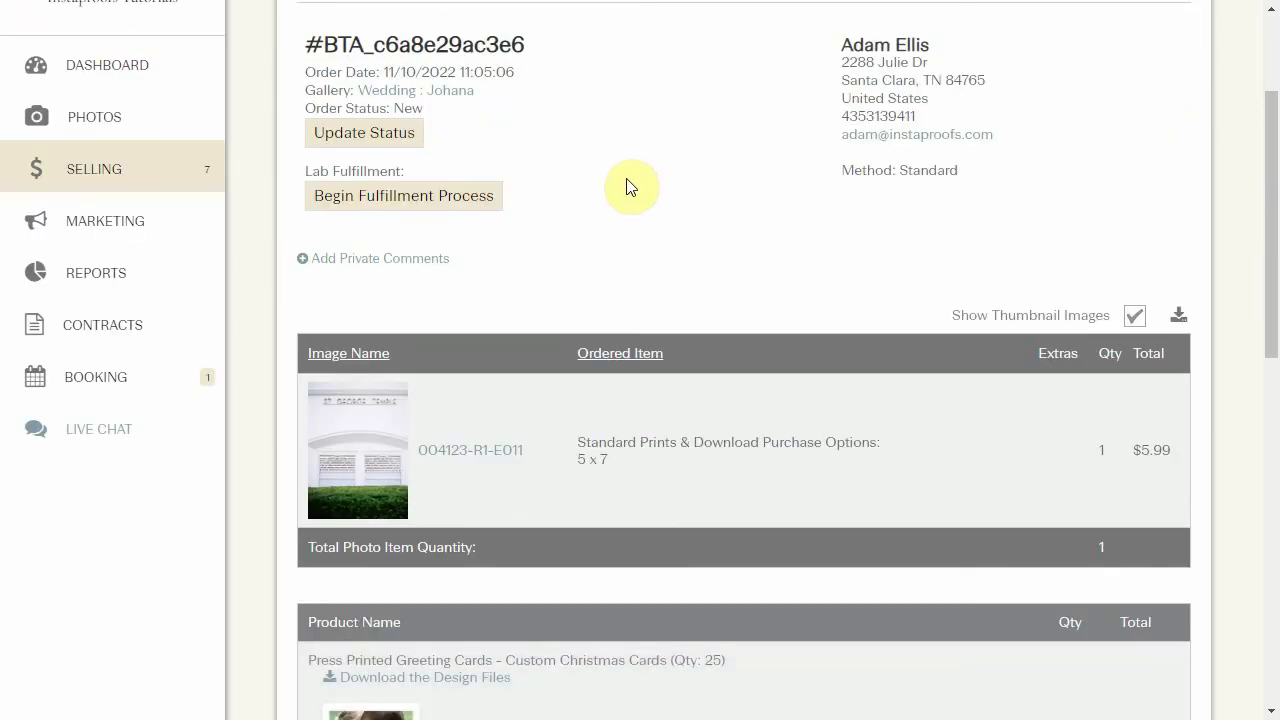
{"action": "left_click", "coordinate": [380, 204]}
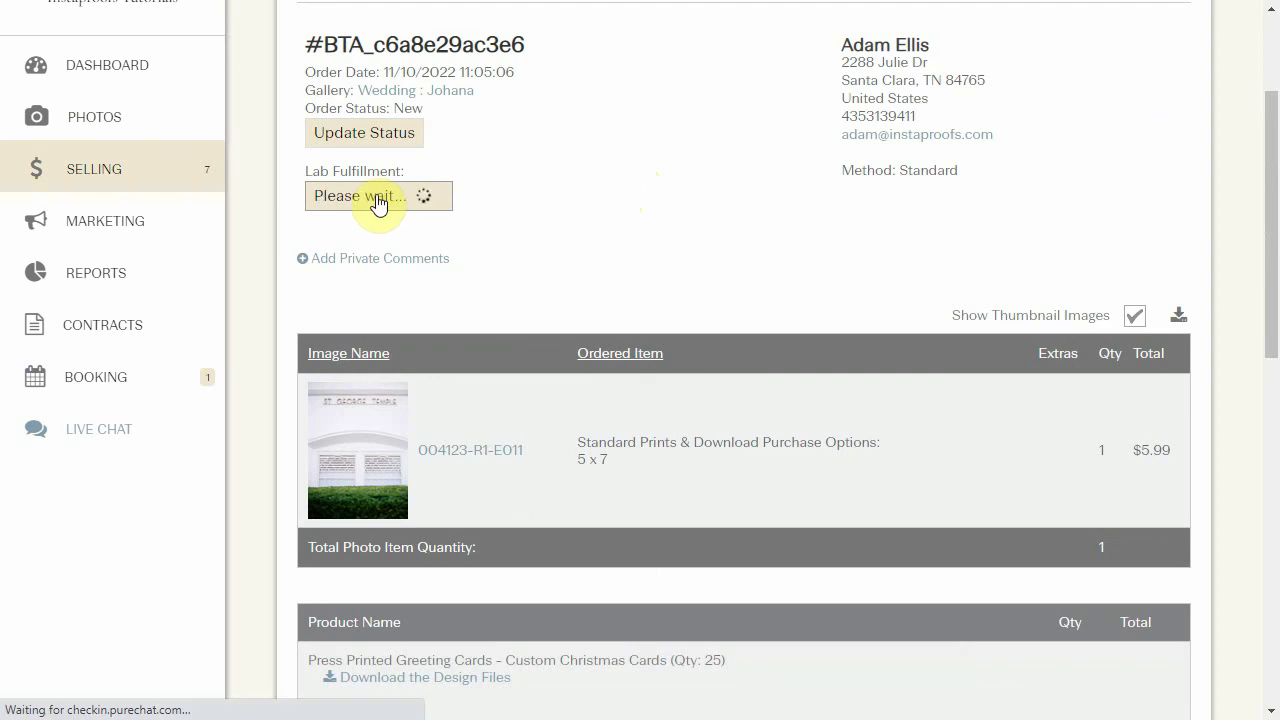
{"action": "scroll", "coordinate": [574, 180], "scroll_direction": "down", "scroll_amount": 4}
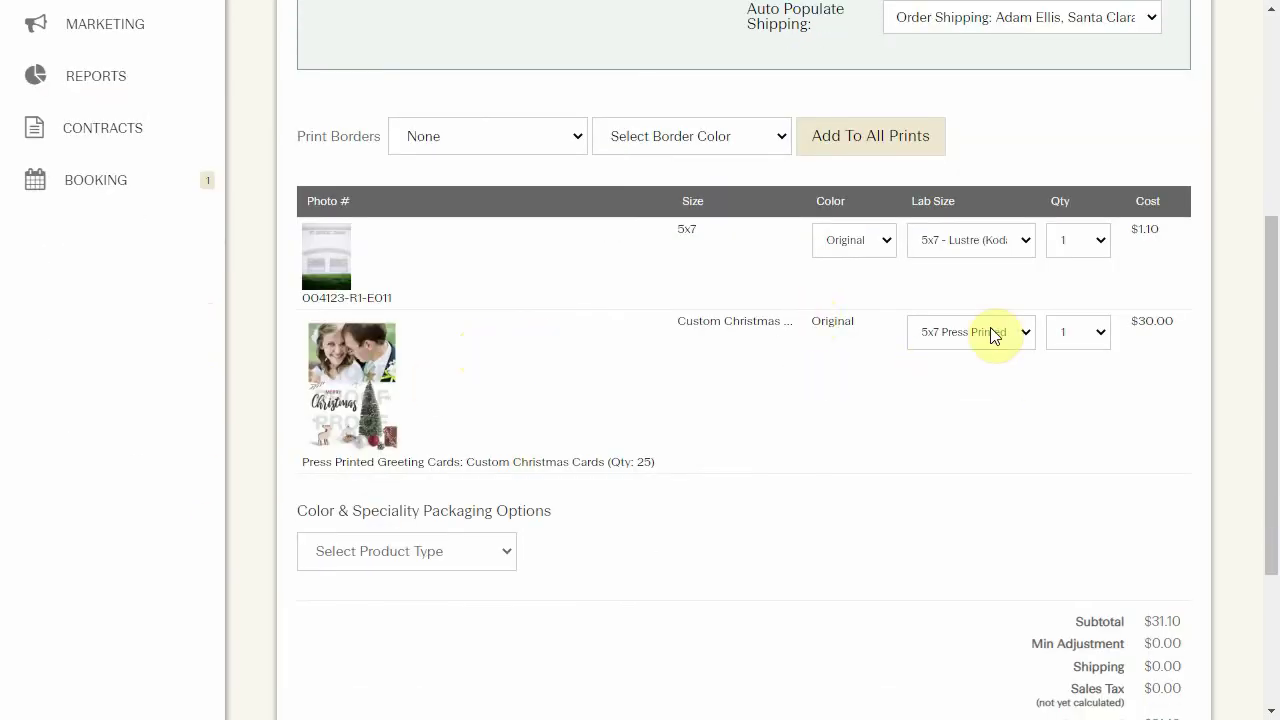
{"action": "left_click", "coordinate": [992, 333]}
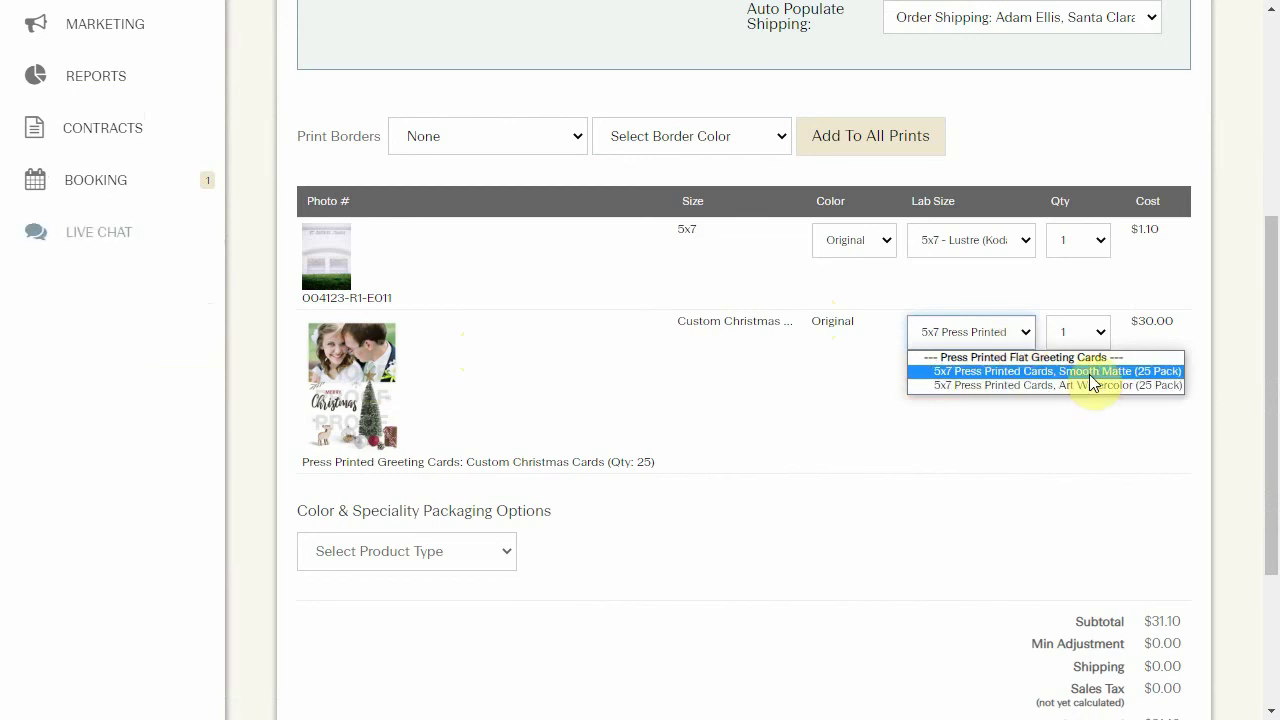
{"action": "left_click", "coordinate": [1025, 372]}
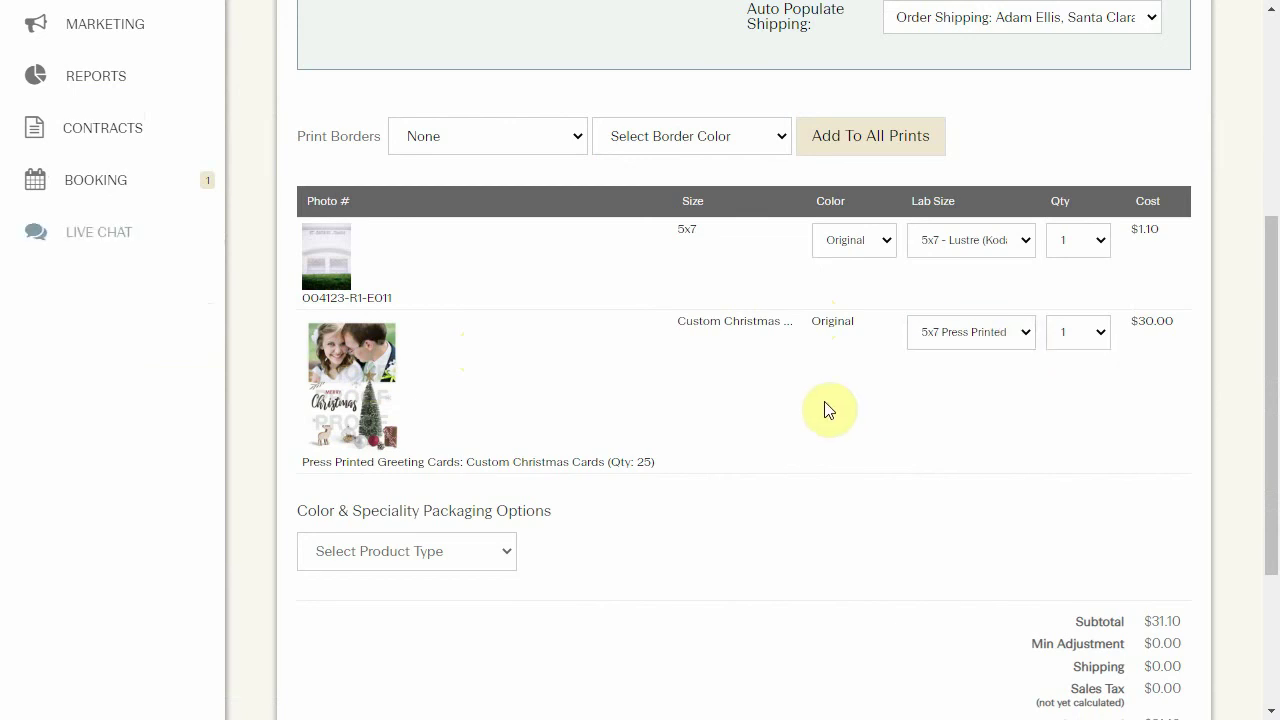
Save the lab product selections and accept the existing crop for the 5x7 temple print
{"action": "scroll", "coordinate": [1071, 457], "scroll_direction": "down", "scroll_amount": 2}
{"action": "left_click", "coordinate": [1125, 593]}
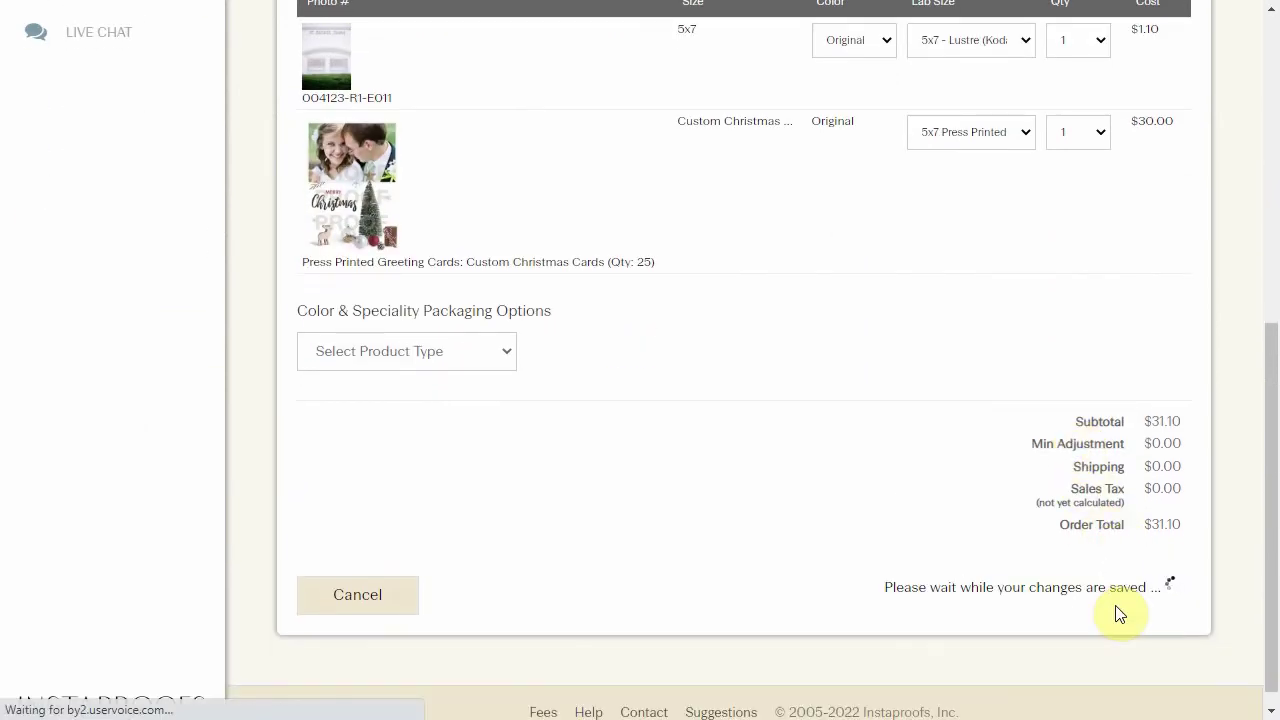
{"action": "scroll", "coordinate": [420, 245], "scroll_direction": "down", "scroll_amount": 3}
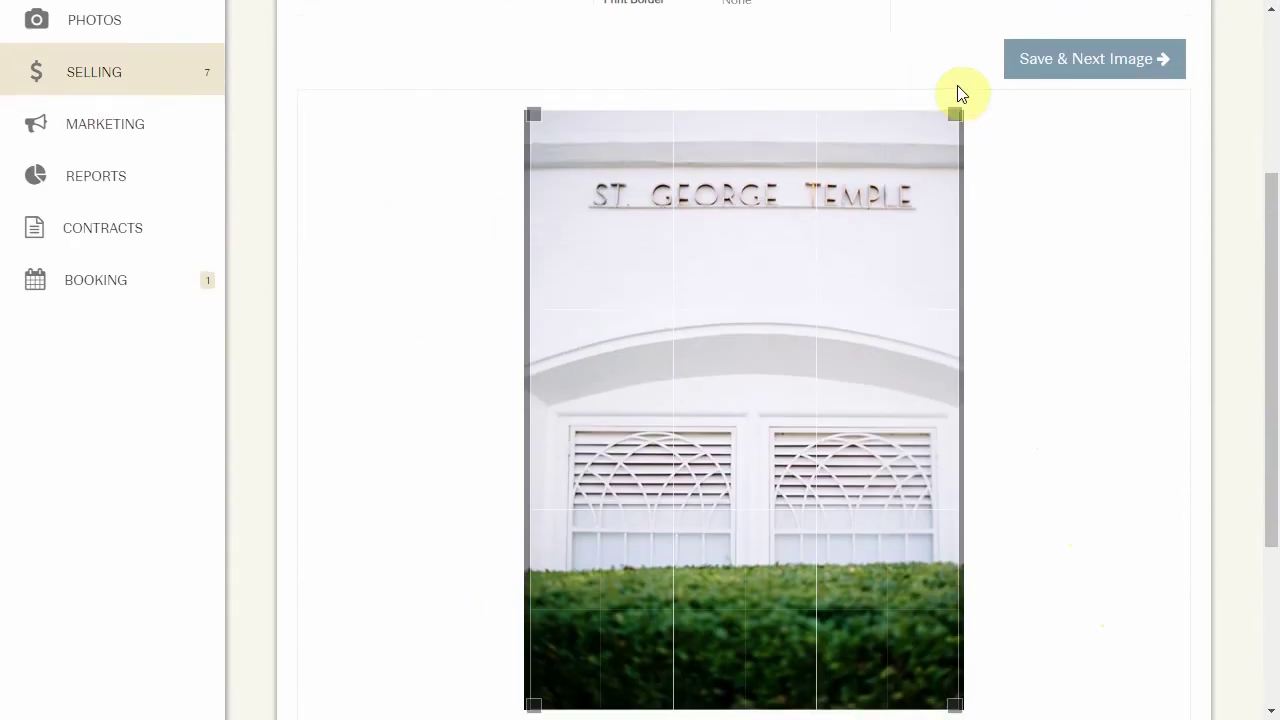
{"action": "left_click", "coordinate": [1130, 58]}
Check both sides of the Christmas card design, then save and continue to the payment method selection
{"action": "scroll", "coordinate": [836, 238], "scroll_direction": "down", "scroll_amount": 3}
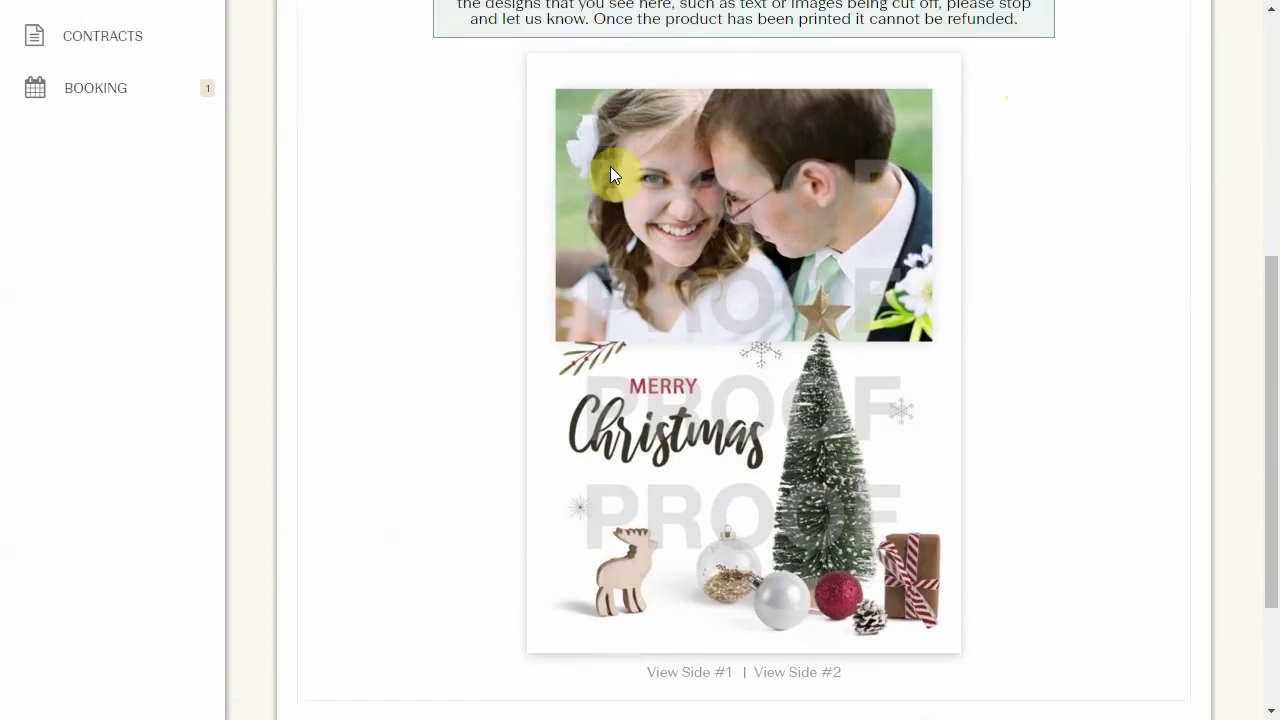
{"action": "scroll", "coordinate": [609, 171], "scroll_direction": "up", "scroll_amount": 1}
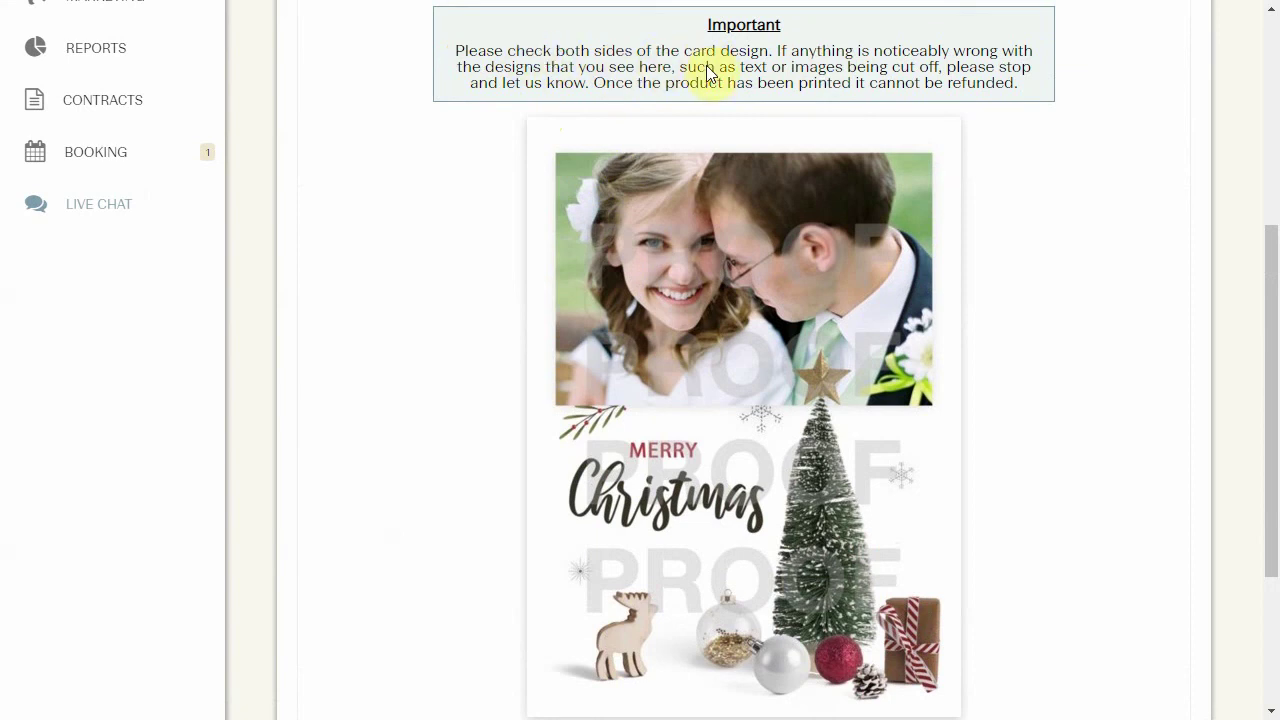
{"action": "scroll", "coordinate": [455, 193], "scroll_direction": "down", "scroll_amount": 1}
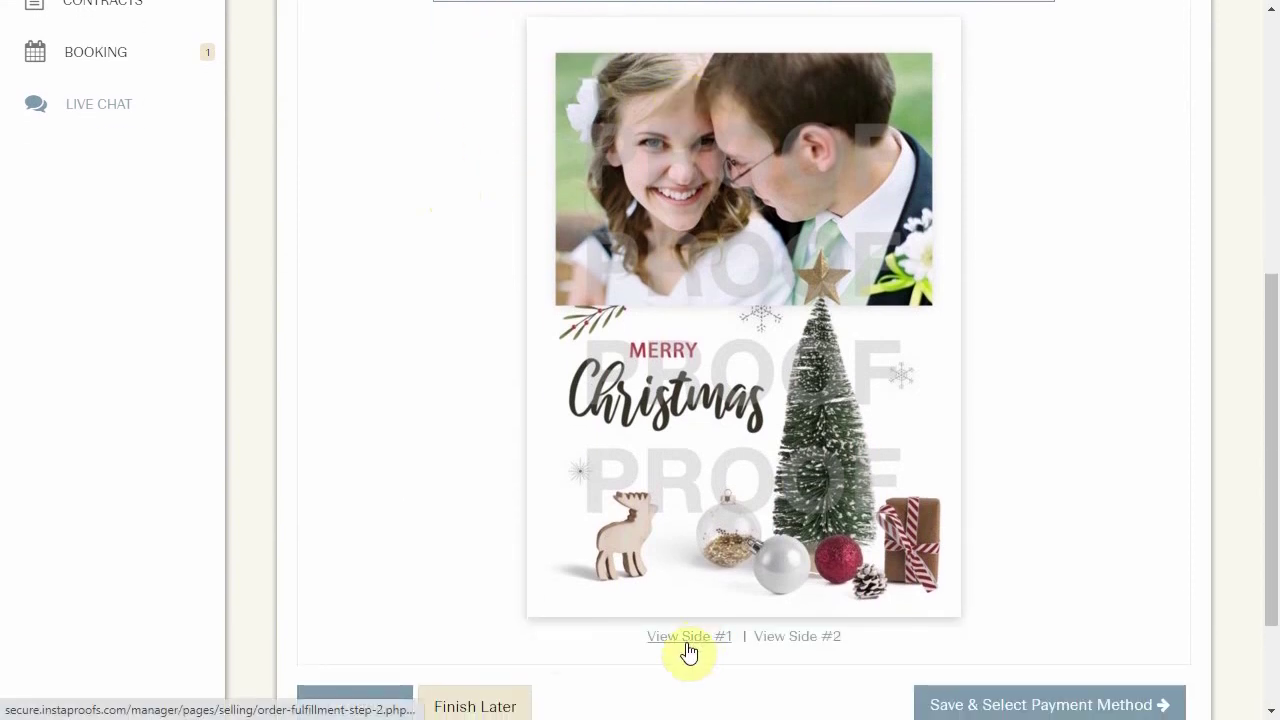
{"action": "left_click", "coordinate": [801, 640]}
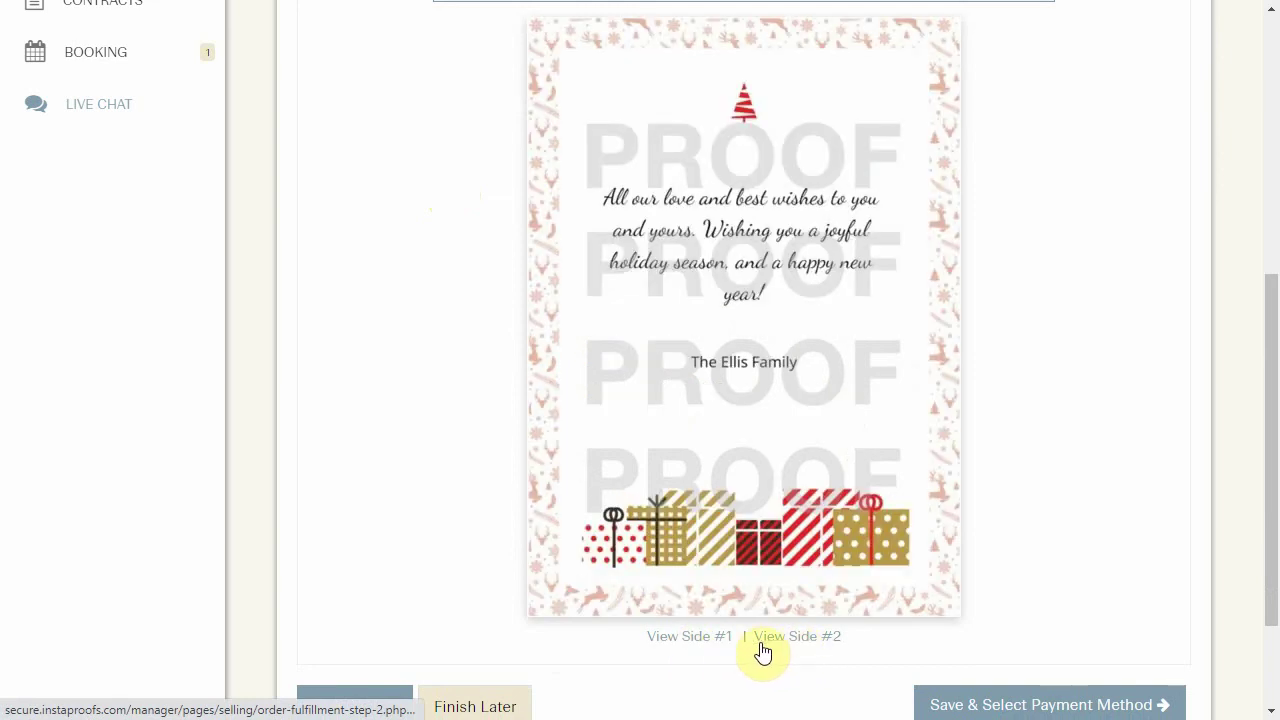
{"action": "left_click", "coordinate": [700, 640]}
{"action": "scroll", "coordinate": [1114, 549], "scroll_direction": "down", "scroll_amount": 2}
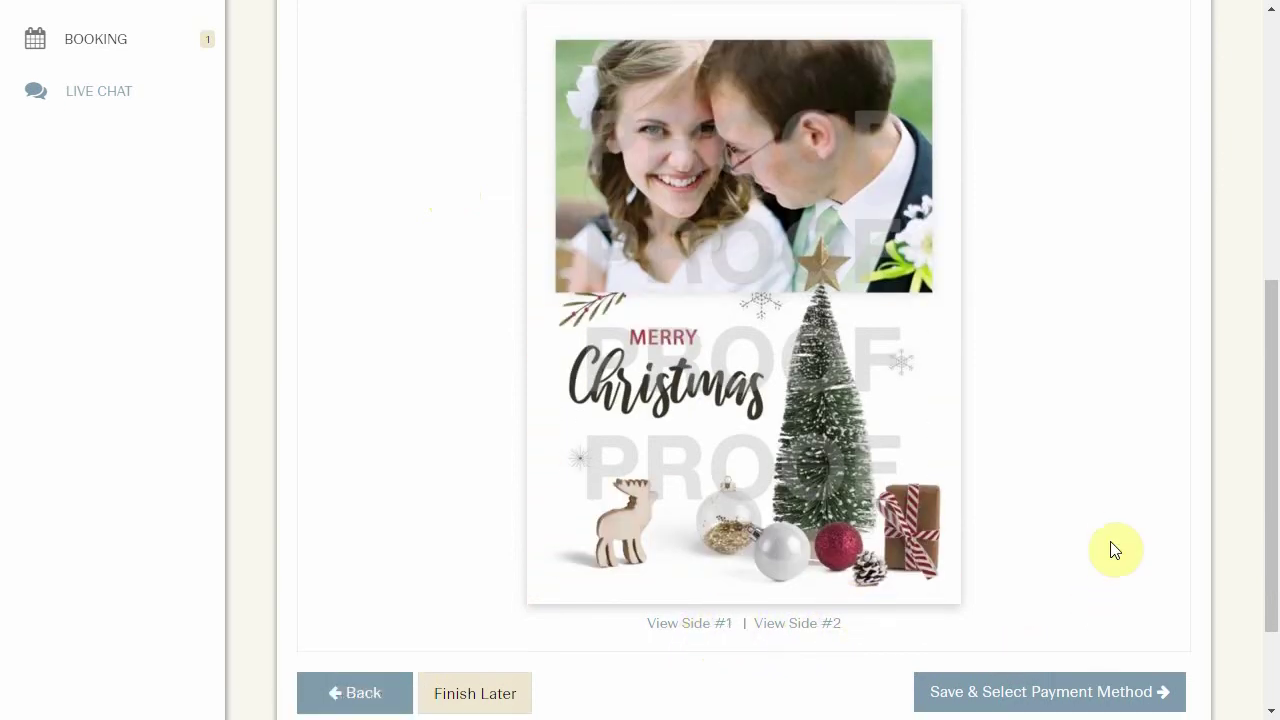
{"action": "left_click", "coordinate": [1070, 600]}
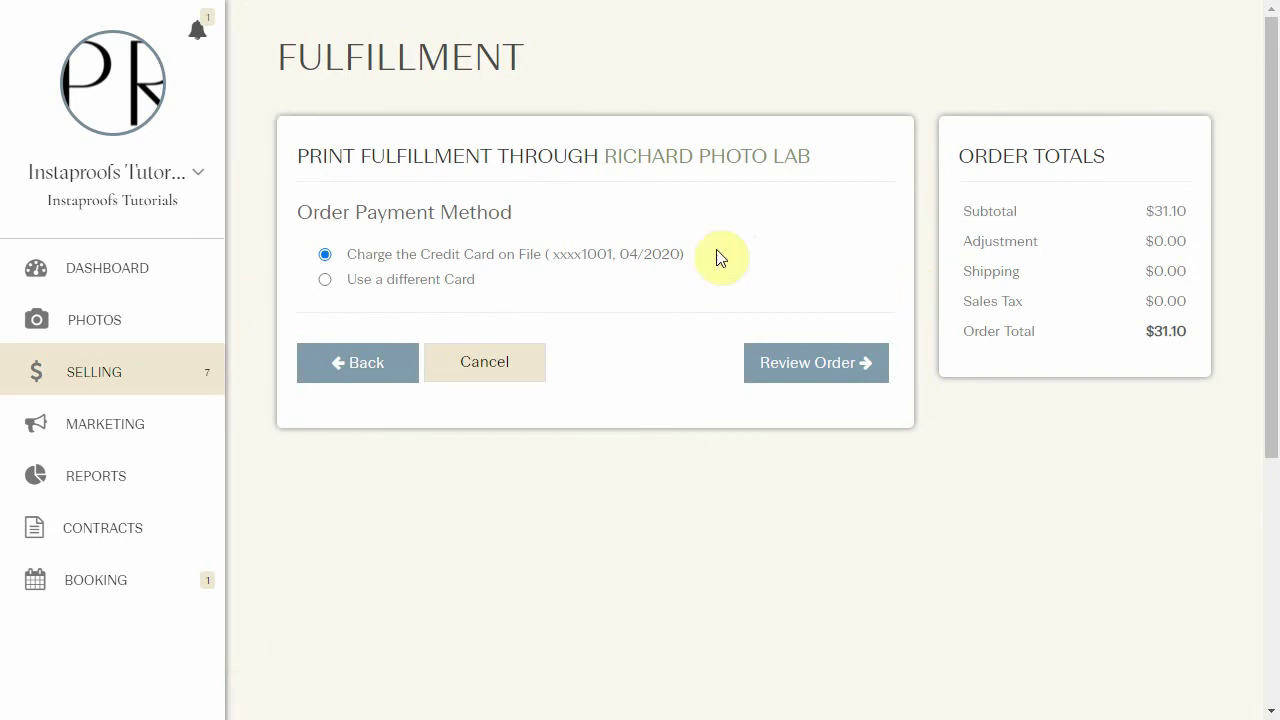